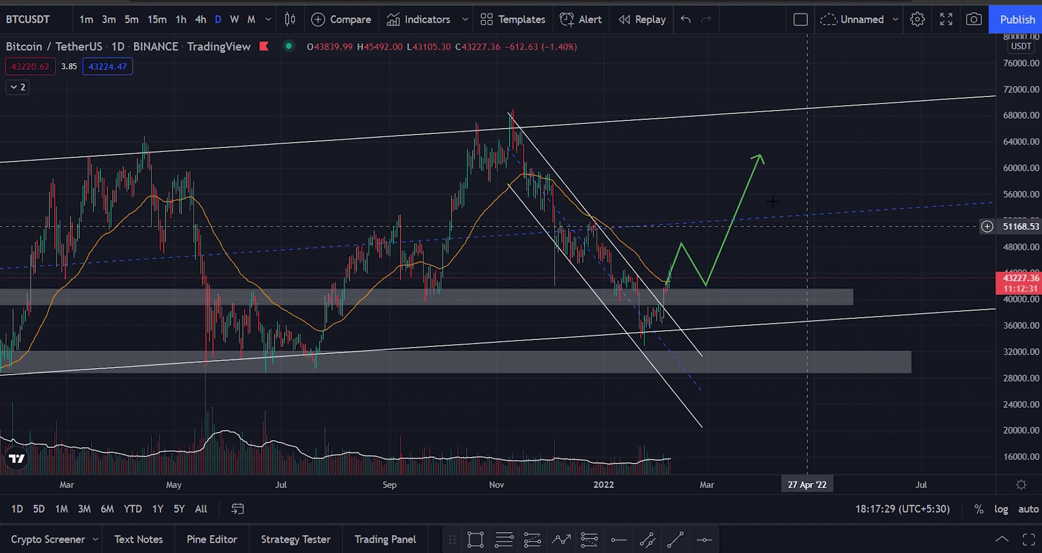
- Clear all drawings, hide EMA 50, collapse the legend and zoom out to 2020
click(556, 304)
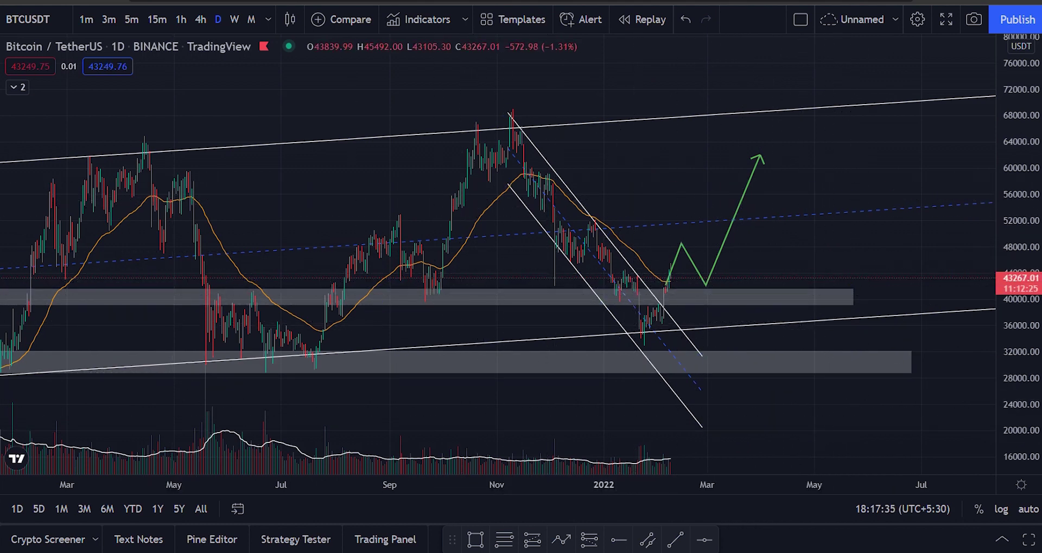
key(ctrl+alt+h)
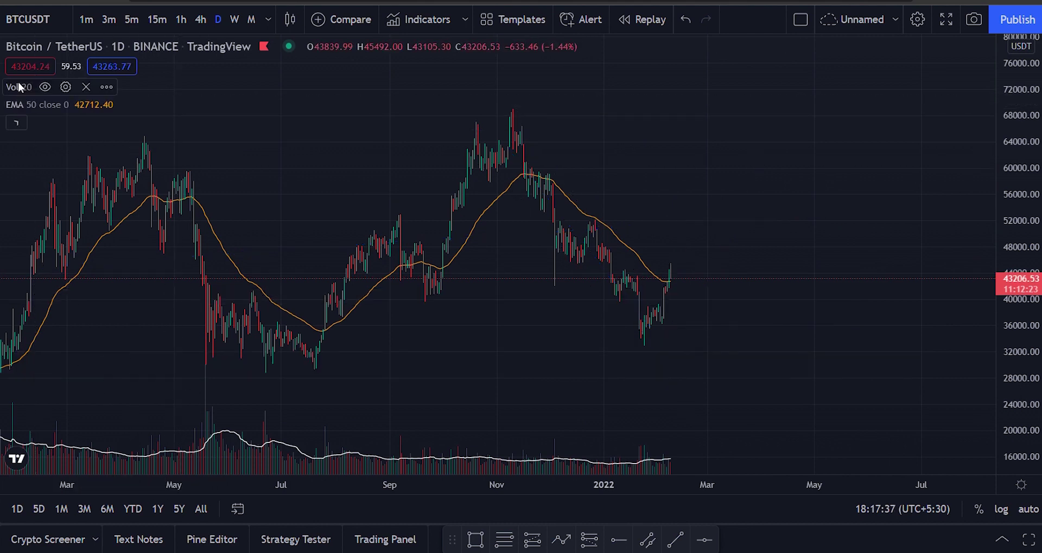
click(81, 104)
click(18, 125)
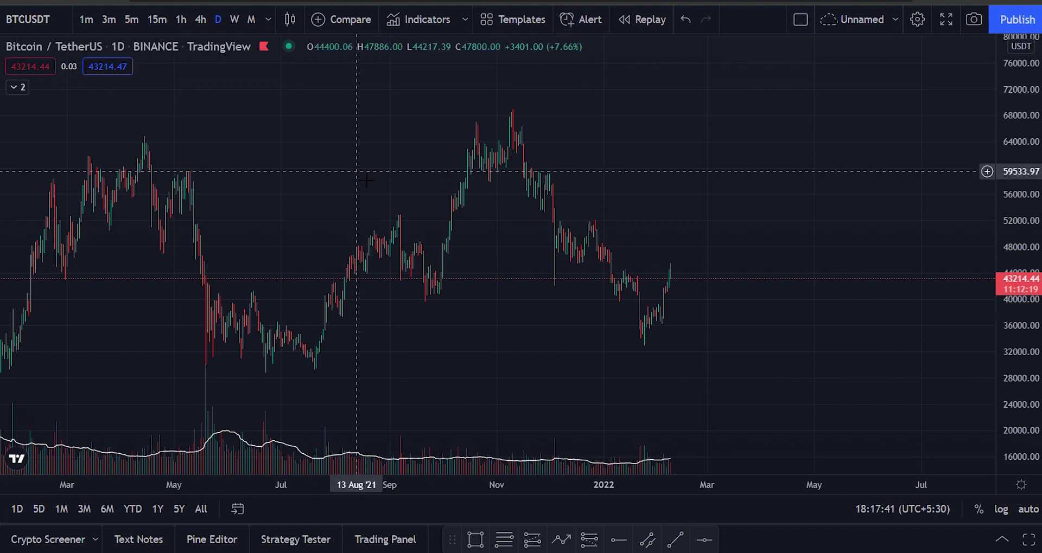
scroll(396, 188, down, 3)
drag(498, 281, 549, 250)
scroll(549, 250, down, 2)
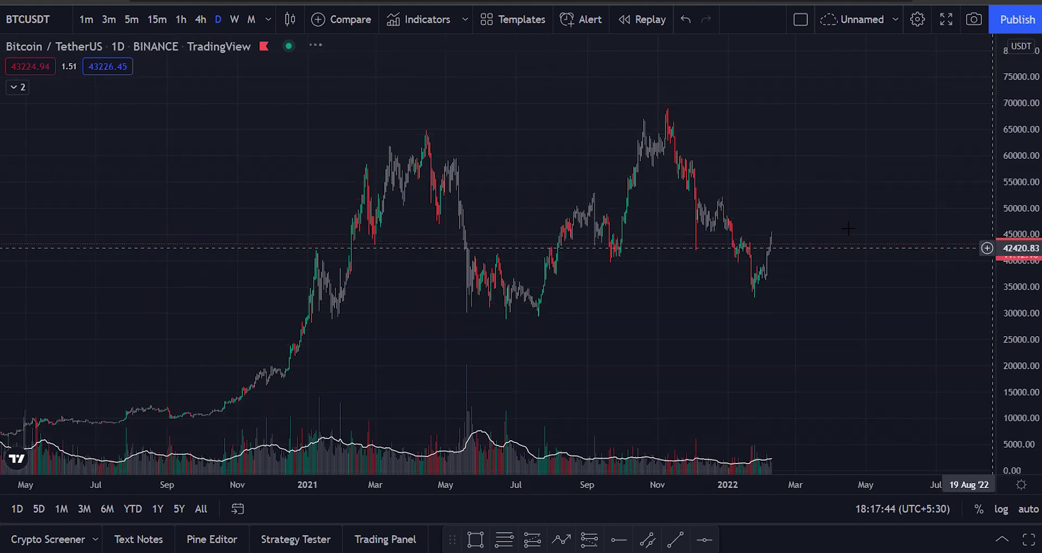
- Switch to weekly candles and draw a rising parallel channel from the 2021 lows to the highs
click(238, 19)
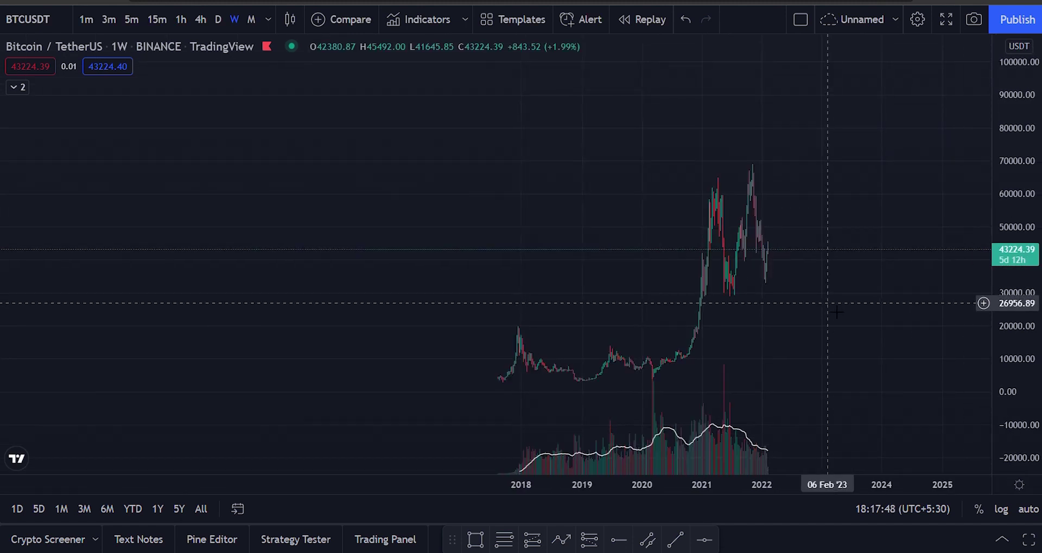
scroll(828, 304, up, 3)
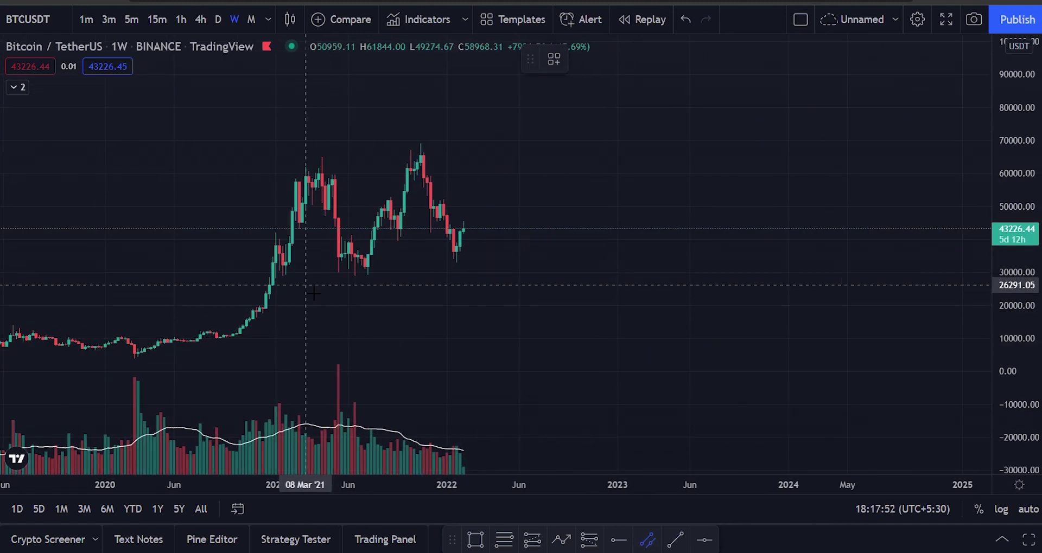
click(289, 286)
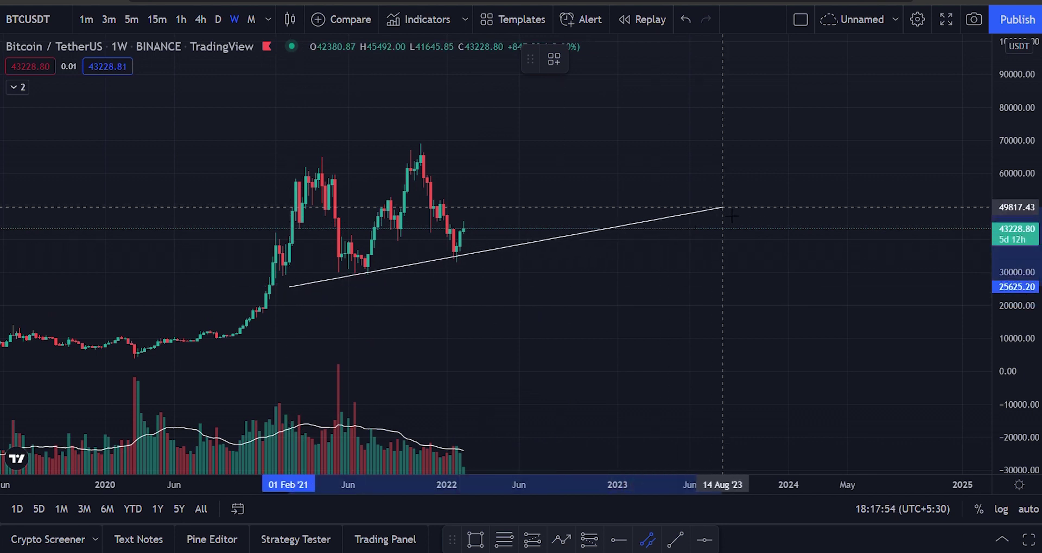
click(722, 207)
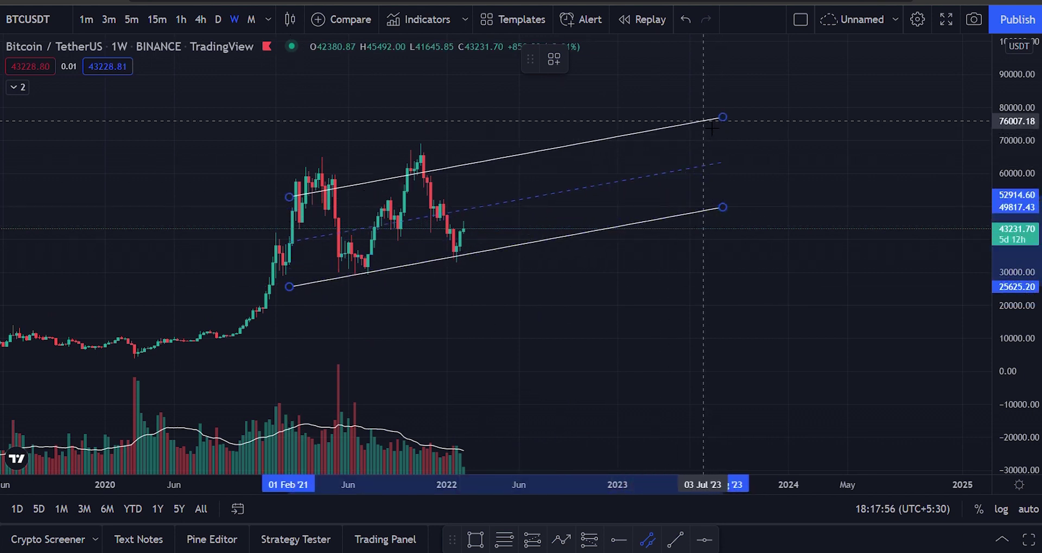
click(722, 94)
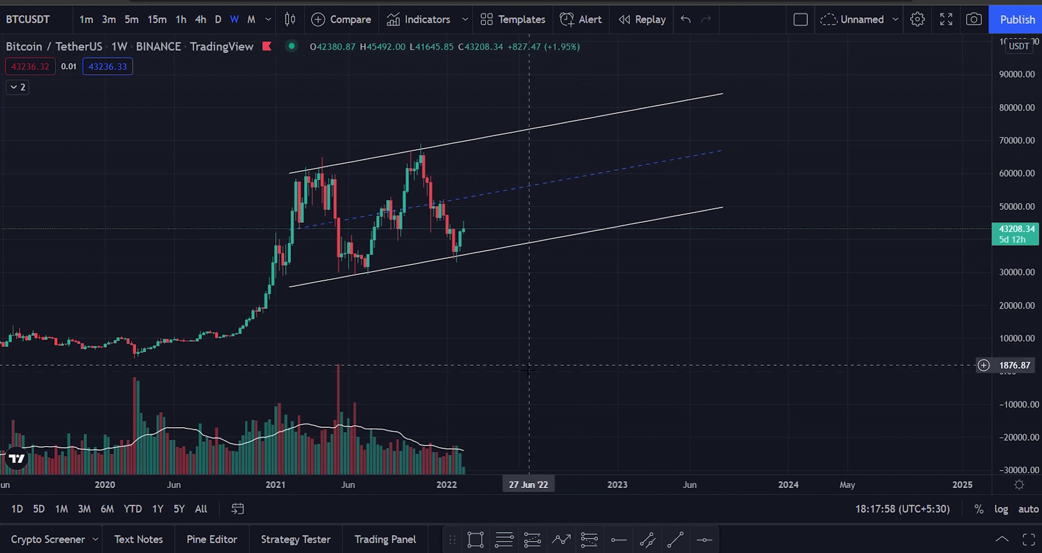
drag(504, 332, 510, 335)
- Sketch an XABCD zigzag from the early-2021 peak to the upper channel line, then delete it
click(562, 540)
click(328, 180)
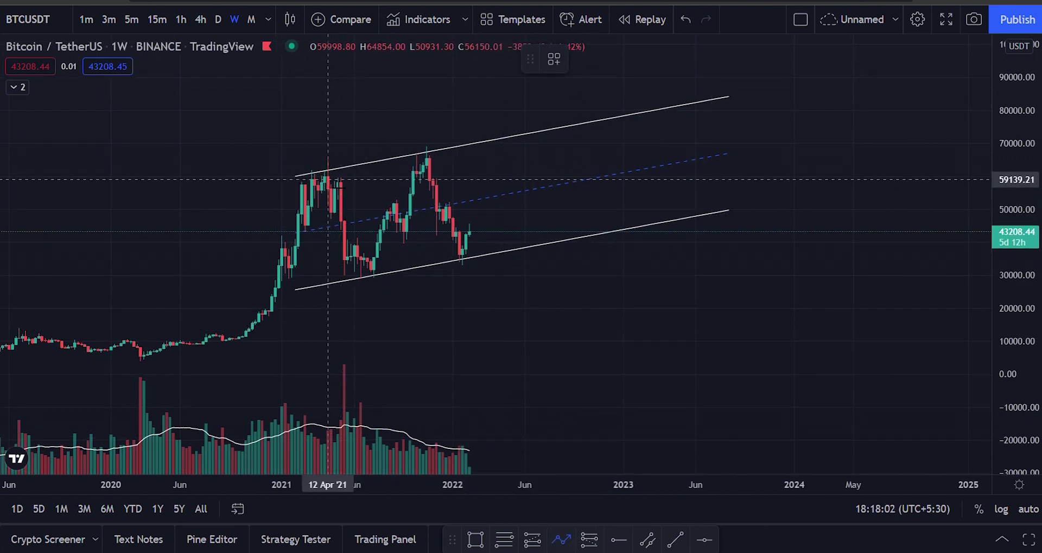
click(377, 271)
click(427, 161)
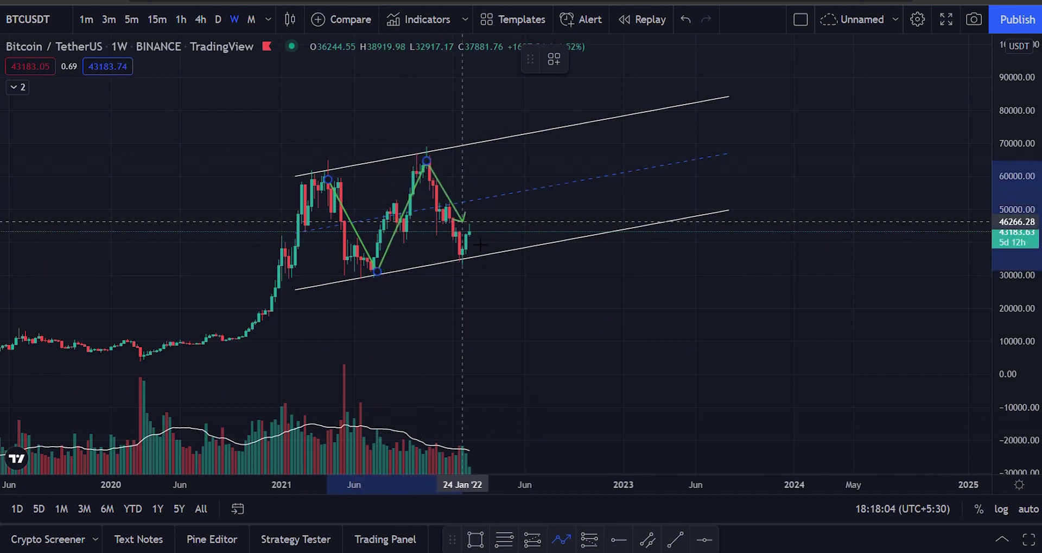
click(465, 258)
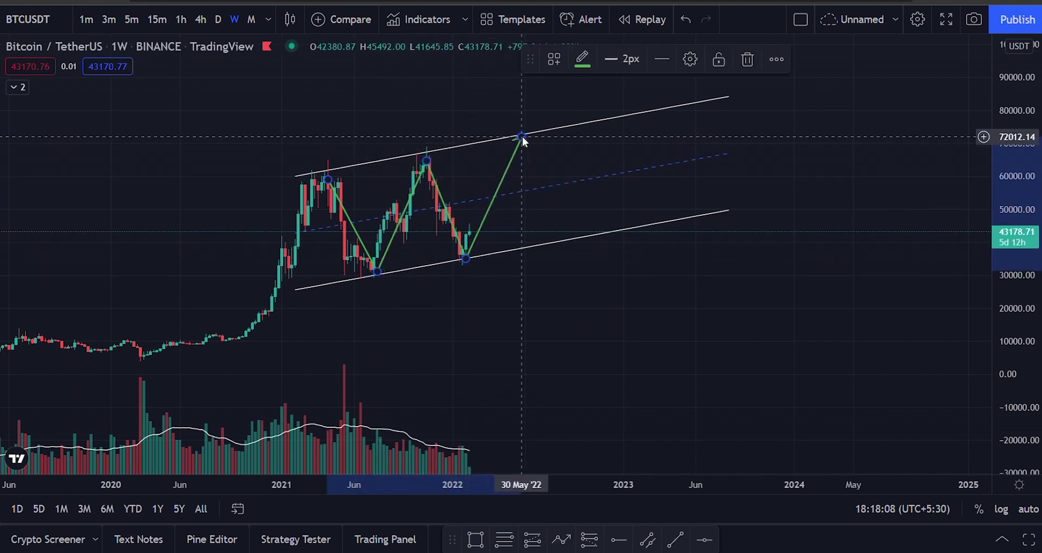
click(777, 259)
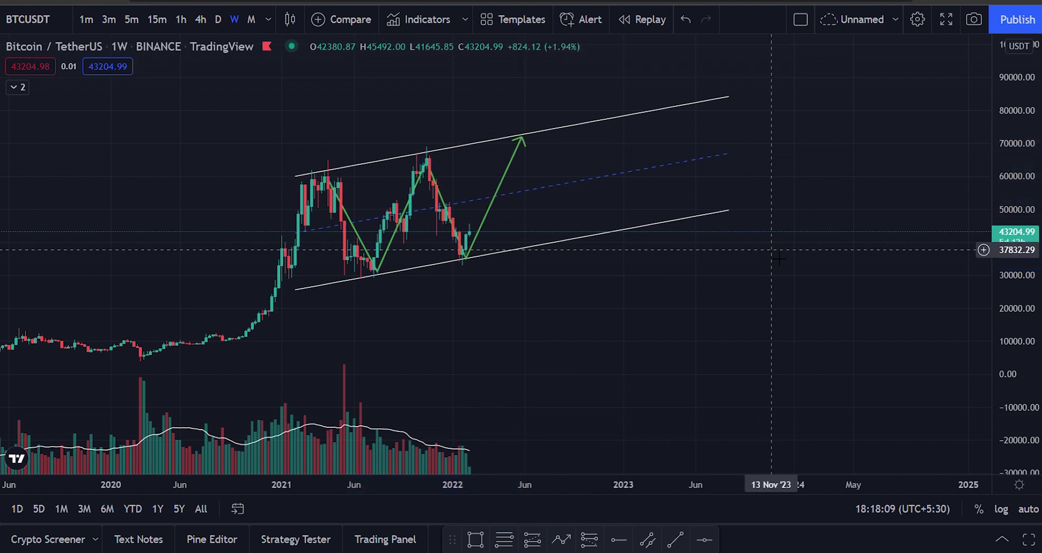
click(515, 161)
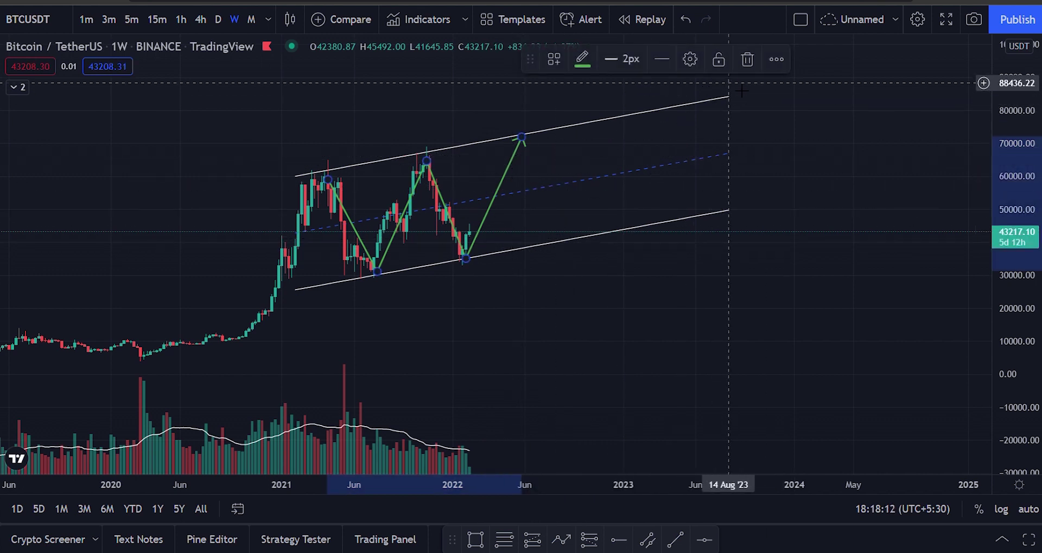
click(749, 69)
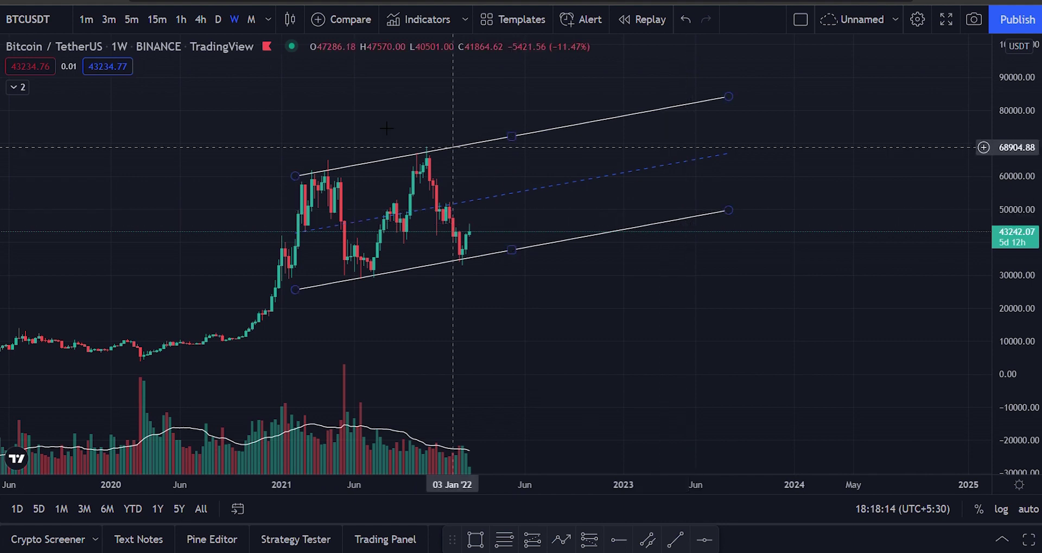
- Switch to daily candles, auto-fit the price scale and delete the rising channel
click(222, 21)
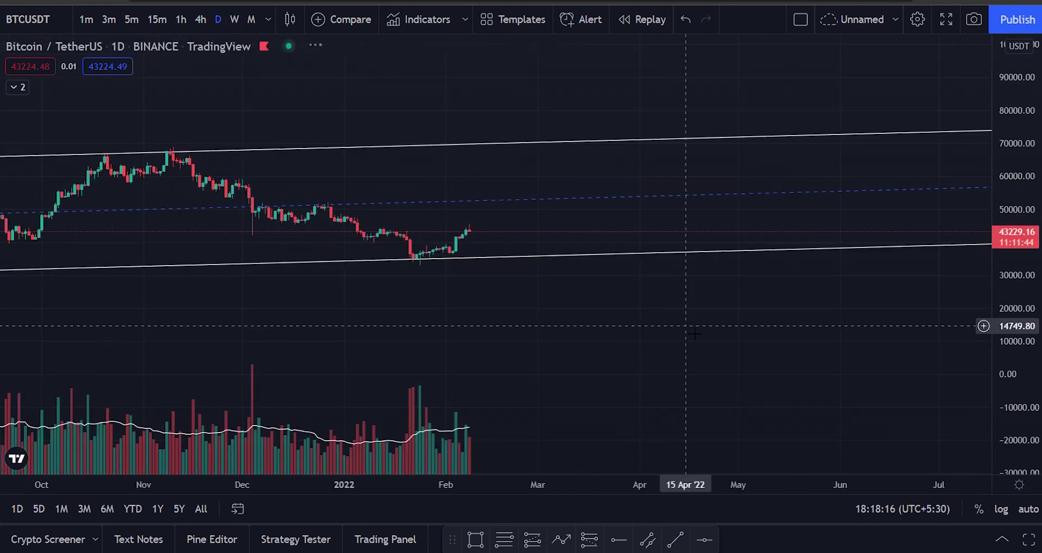
double_click(1001, 314)
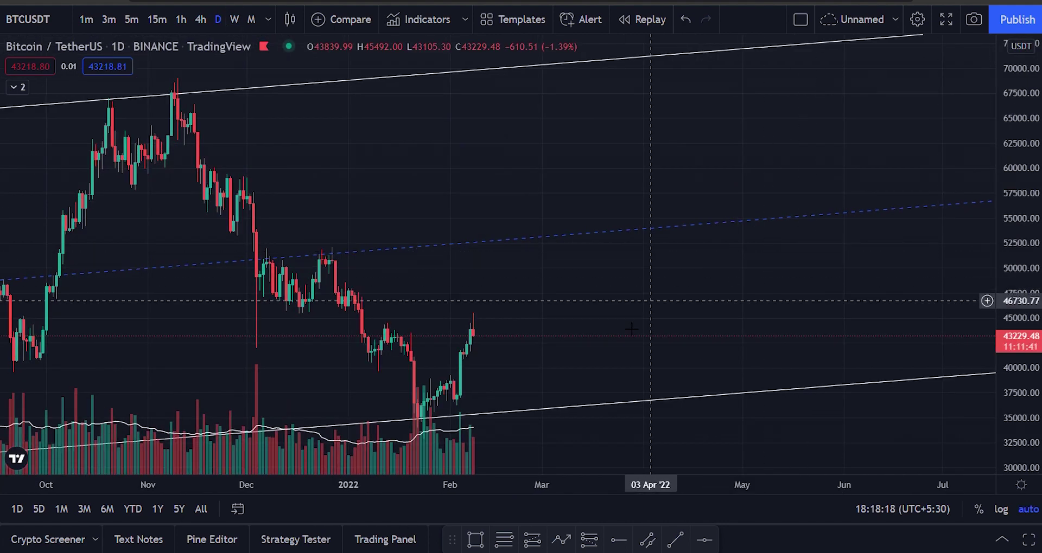
scroll(684, 285, left, 5)
click(558, 74)
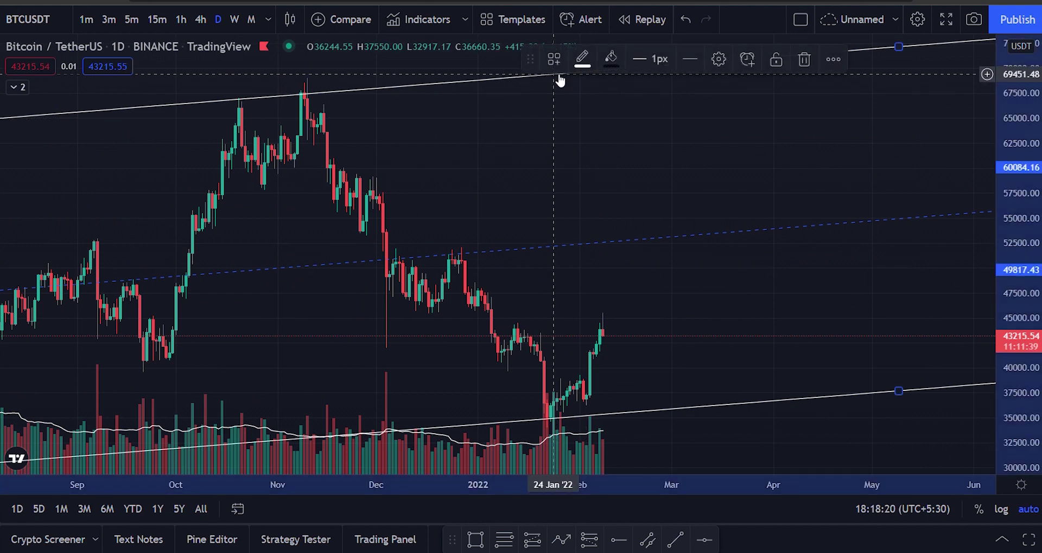
click(802, 58)
drag(803, 61, 838, 212)
- Draw a falling parallel channel from the November 2021 peak down to the January lows
click(647, 540)
click(340, 63)
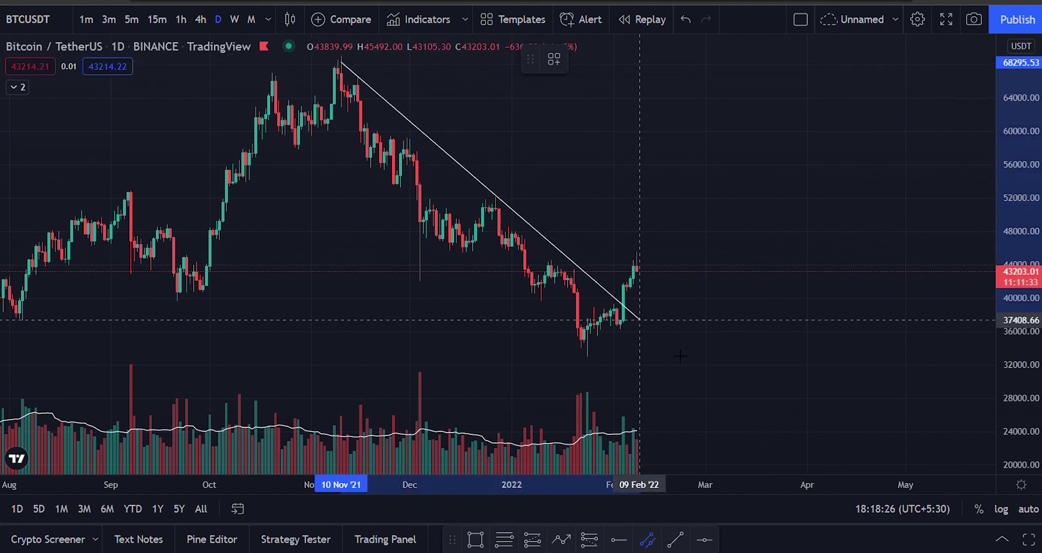
click(735, 404)
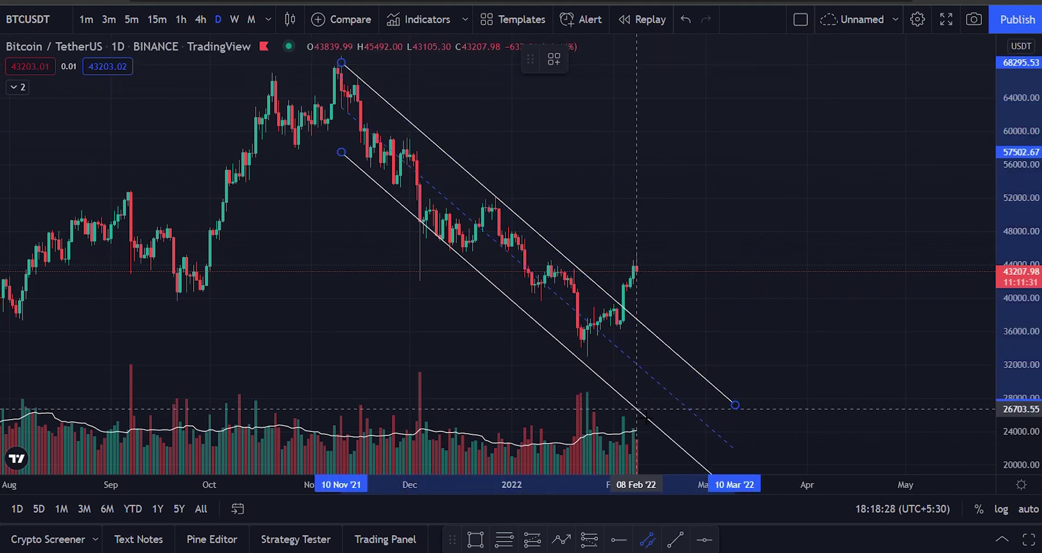
click(643, 418)
drag(745, 263, 726, 286)
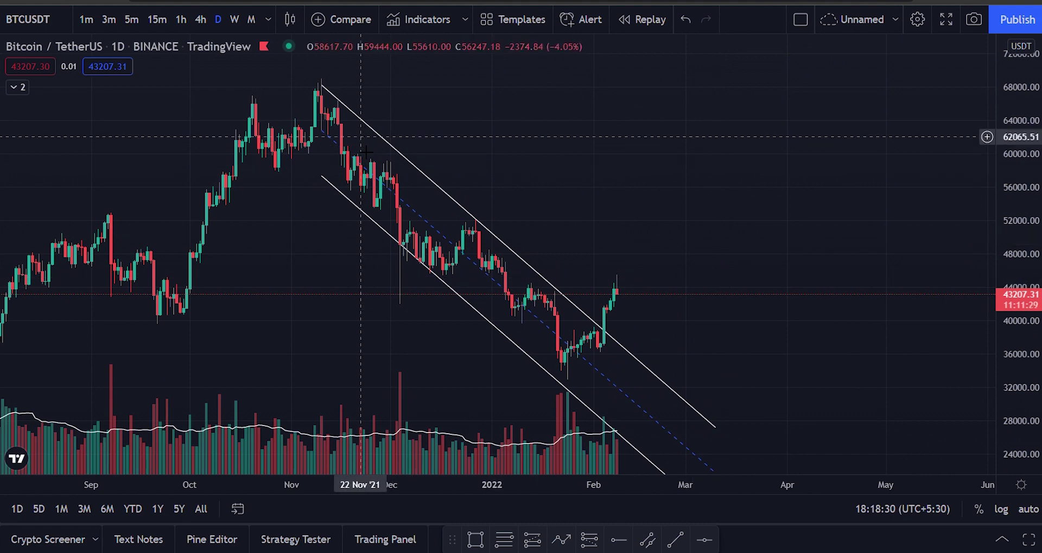
drag(604, 229, 608, 235)
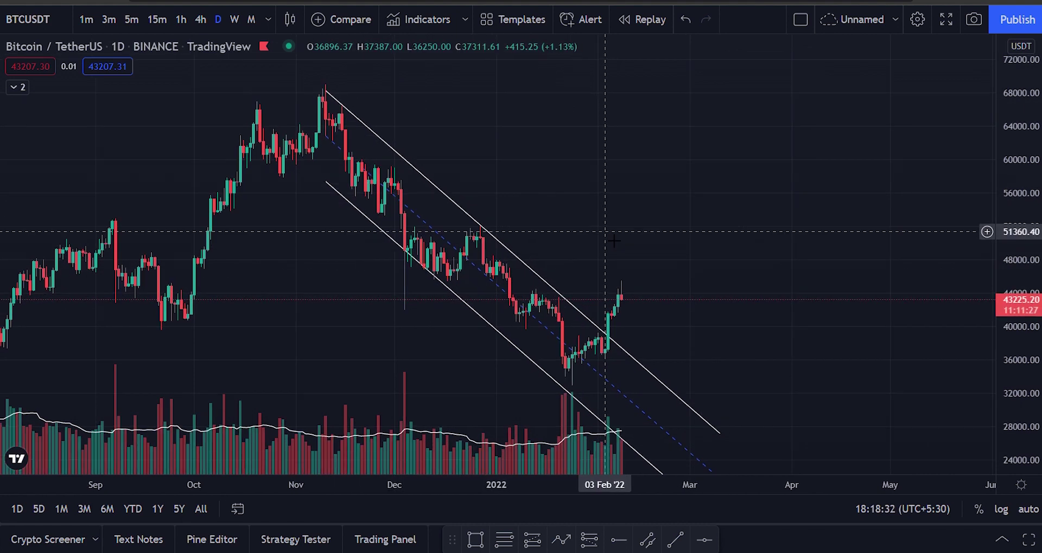
drag(620, 270, 618, 206)
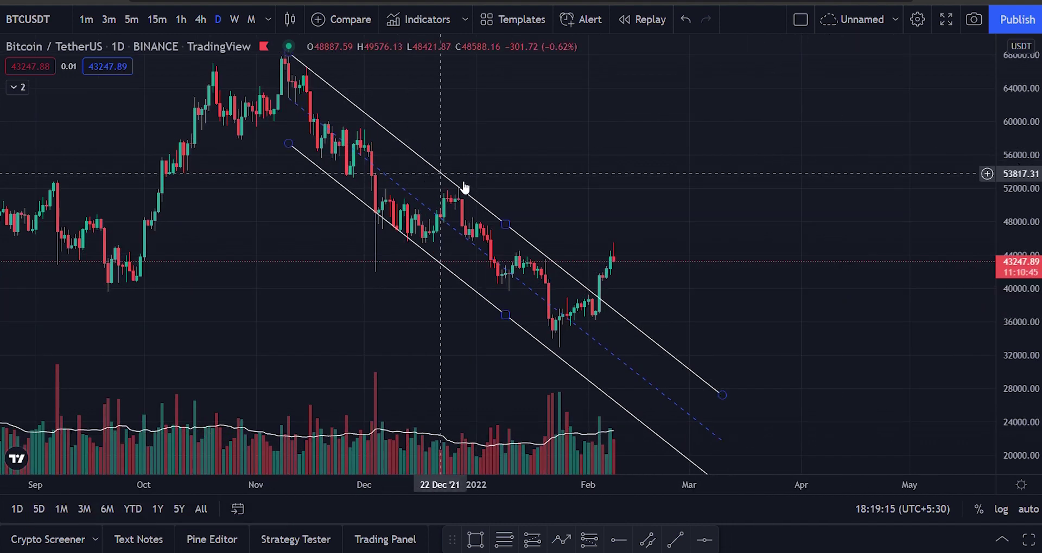
drag(657, 219, 668, 234)
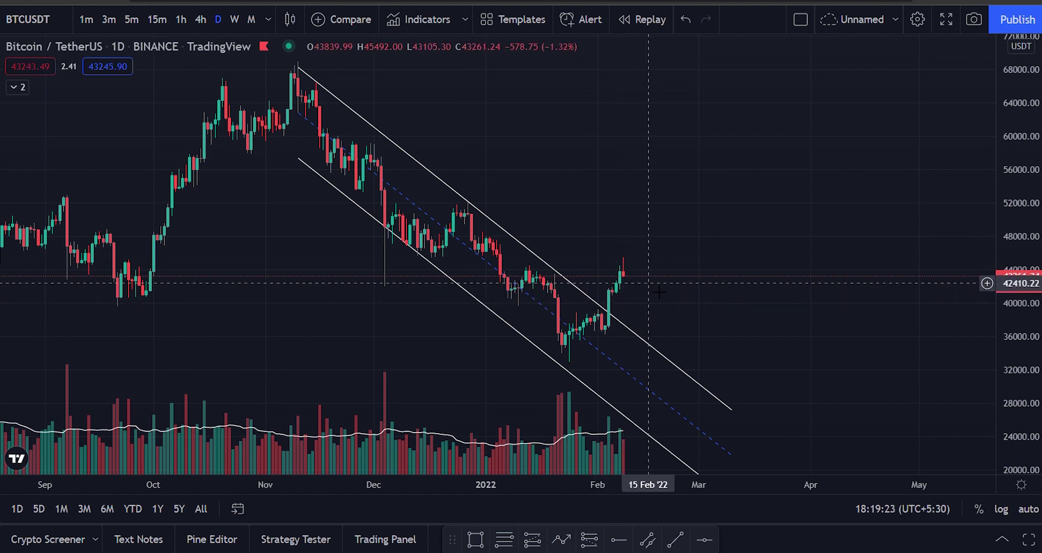
- Switch to 4-hour candles and delete the falling channel
click(201, 20)
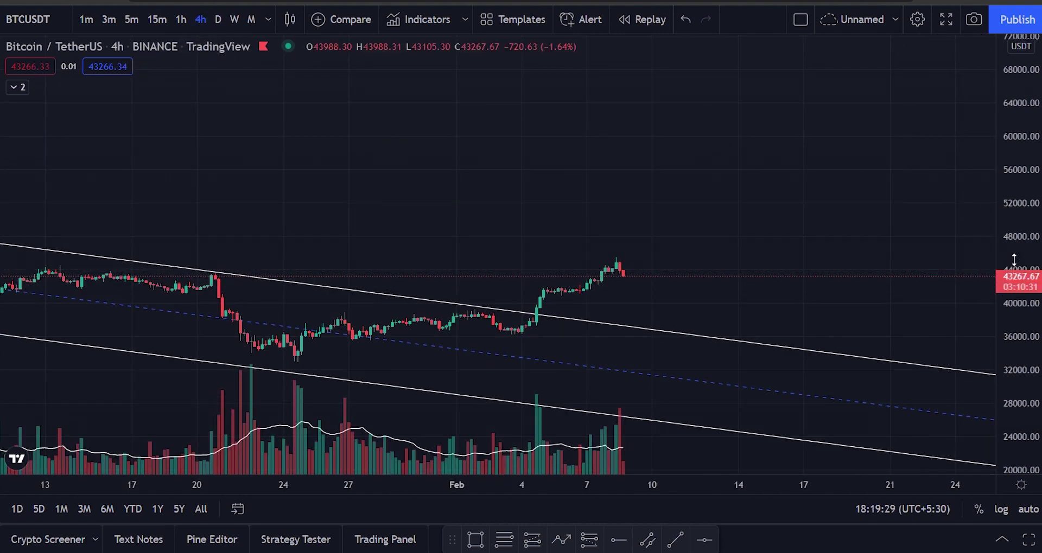
scroll(860, 244, down, 5)
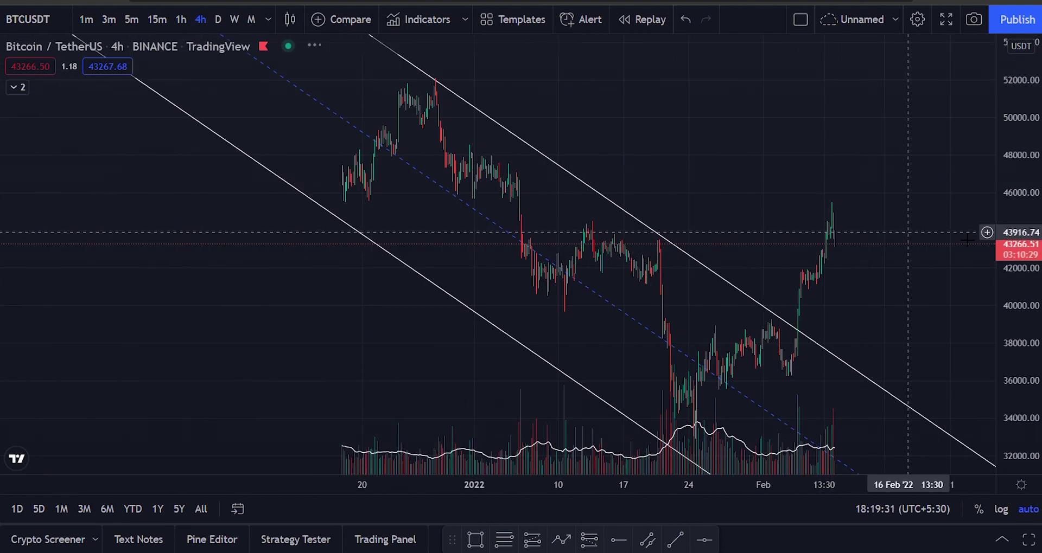
drag(847, 243, 821, 218)
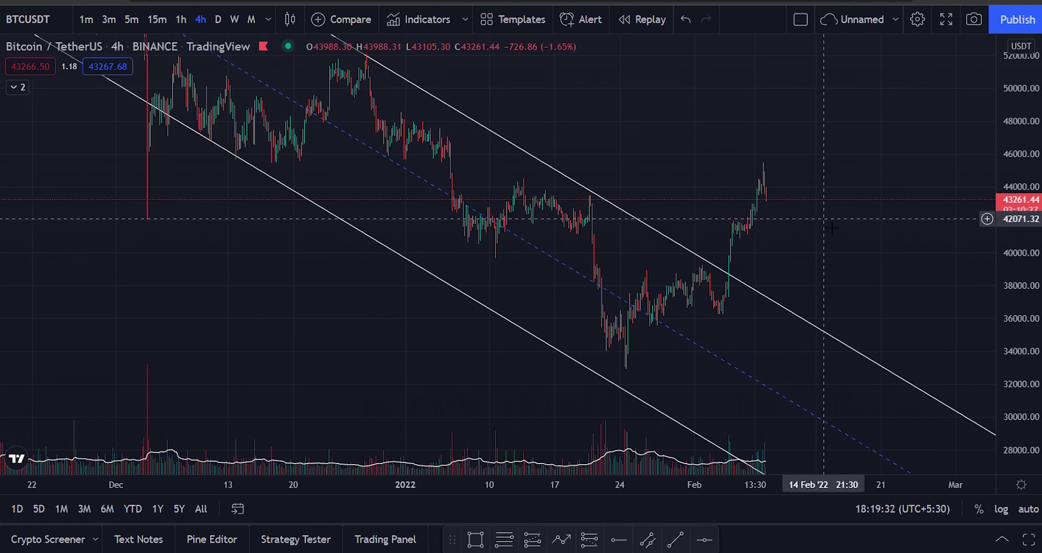
click(496, 135)
key(Delete)
- Place a horizontal ray at the 22 Jan low, 33937.32
scroll(845, 308, down, 3)
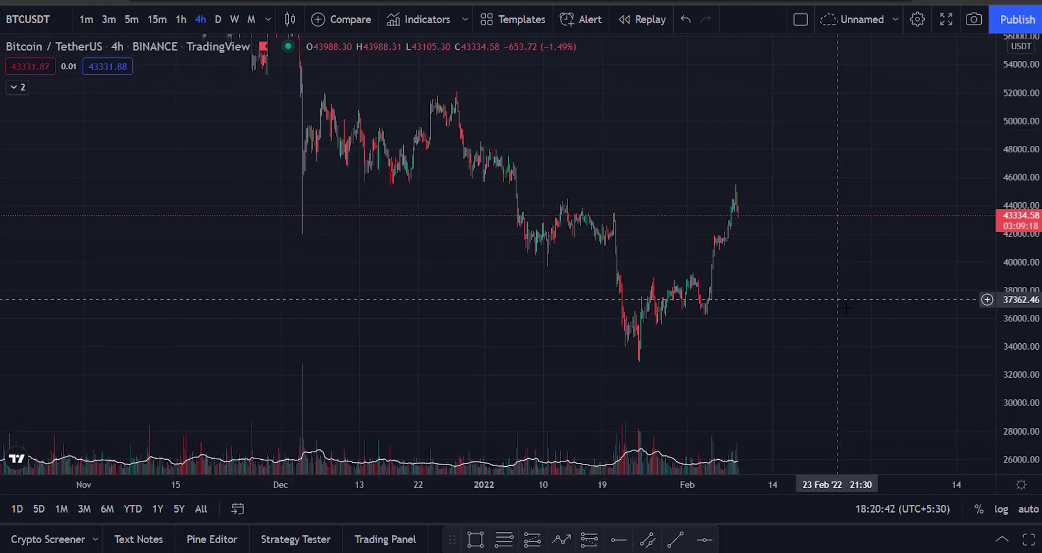
drag(822, 324, 780, 342)
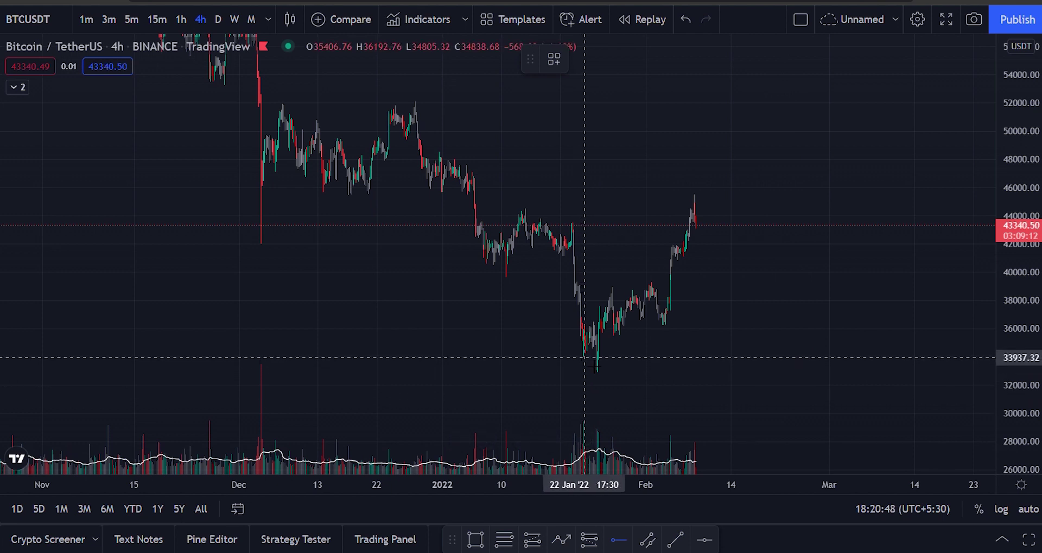
click(582, 358)
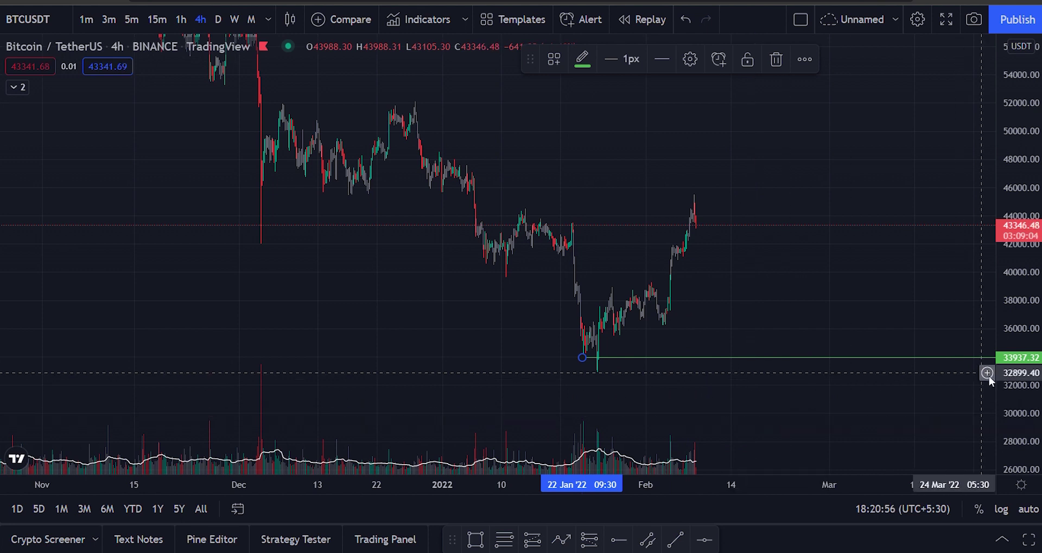
click(477, 544)
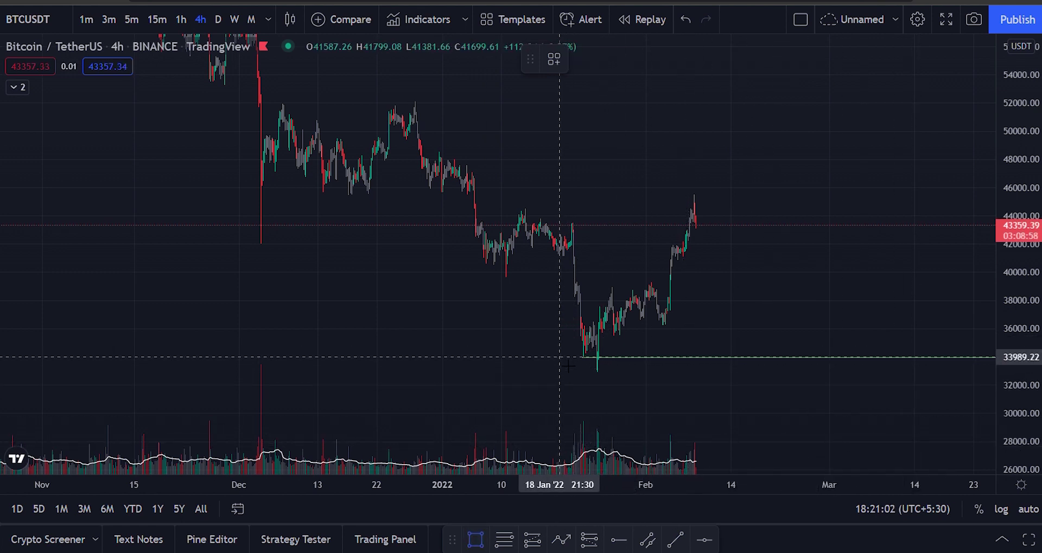
drag(563, 349, 940, 373)
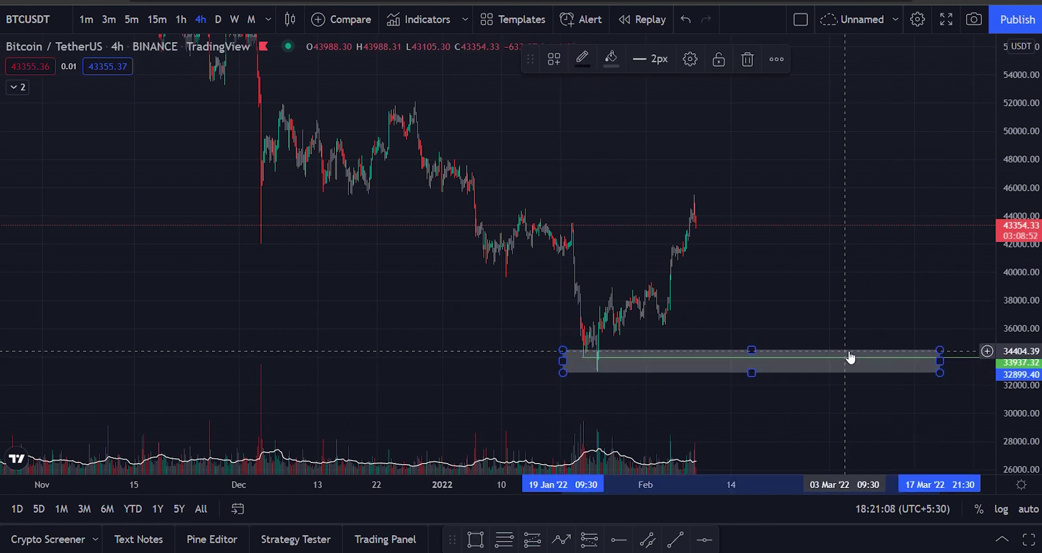
click(747, 60)
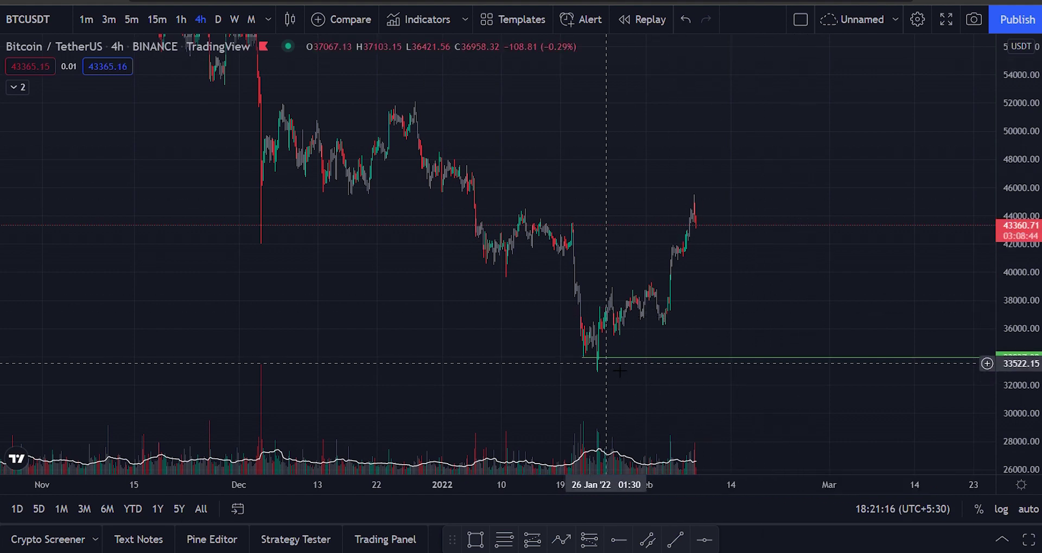
drag(617, 372, 598, 380)
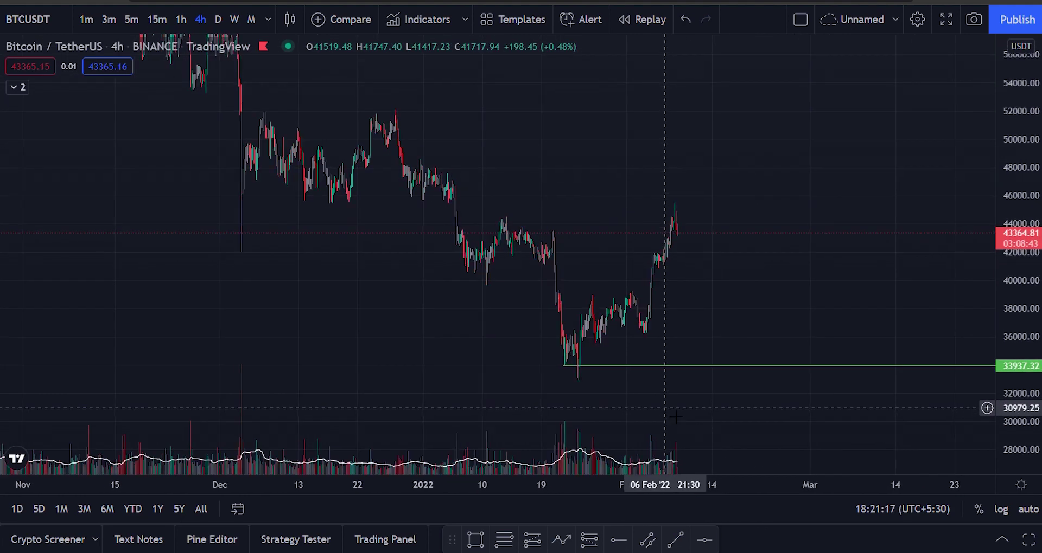
click(616, 540)
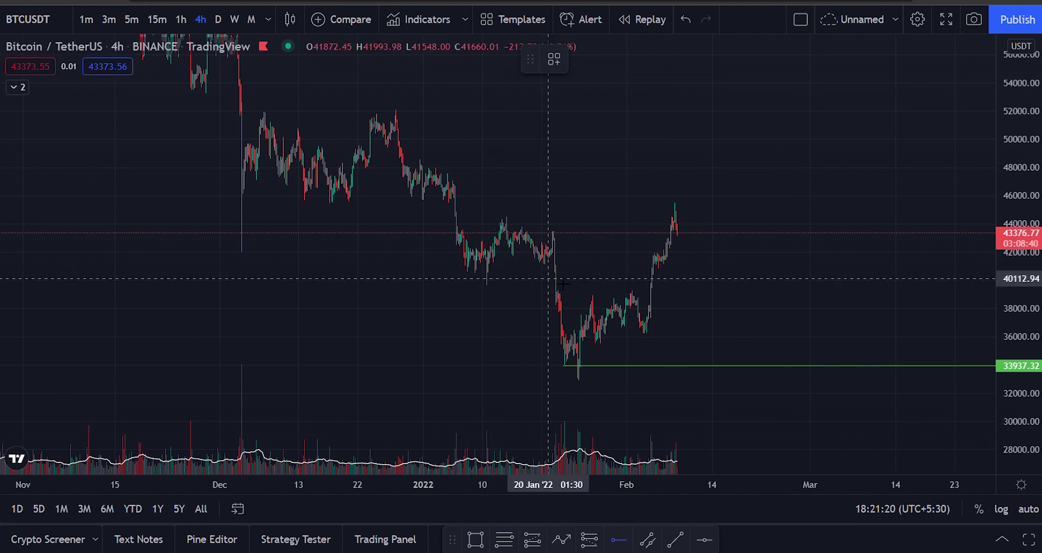
- Place a horizontal ray at the 8 Jan low (40683.80) and extend its start back to September
click(482, 278)
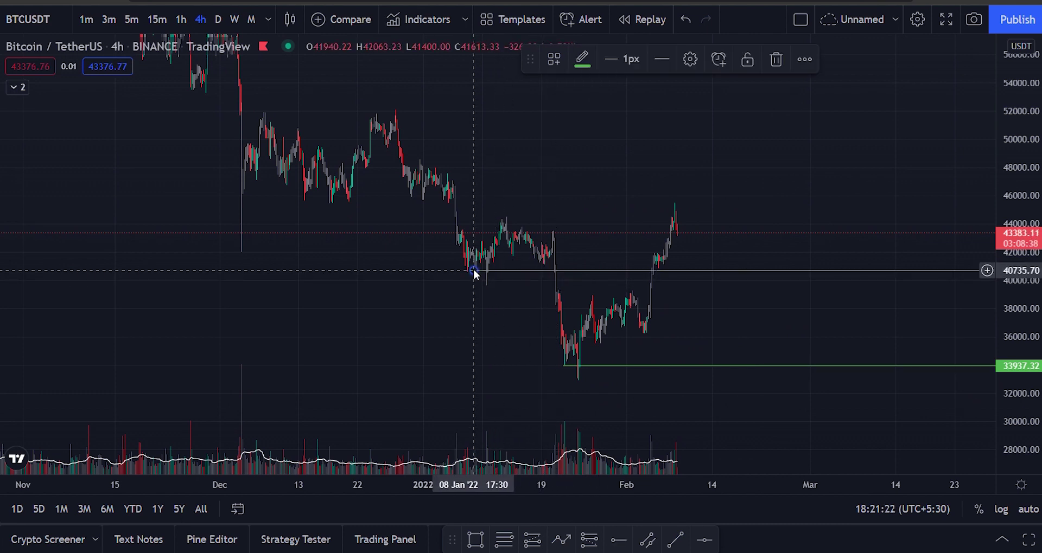
scroll(686, 274, down, 5)
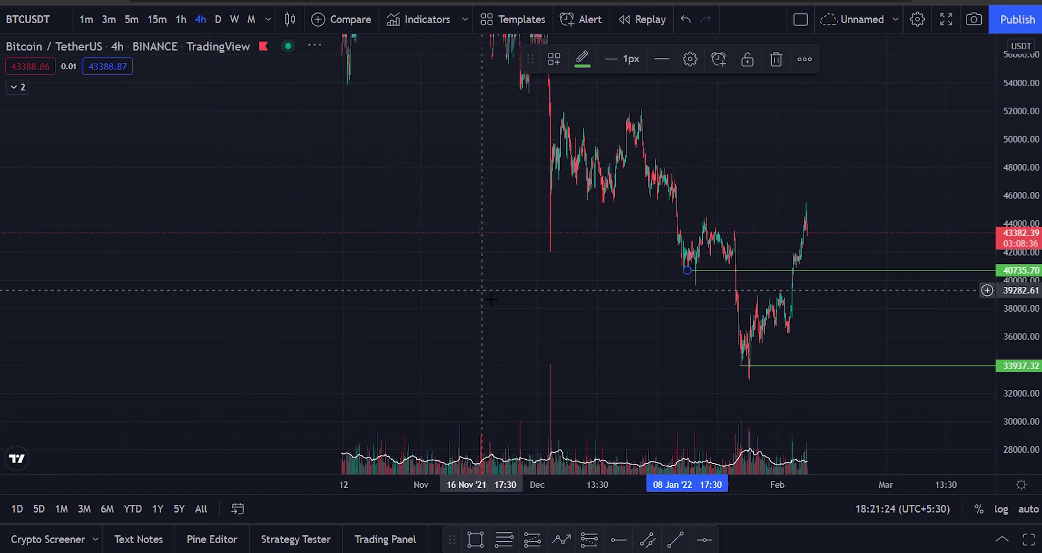
drag(689, 271, 226, 271)
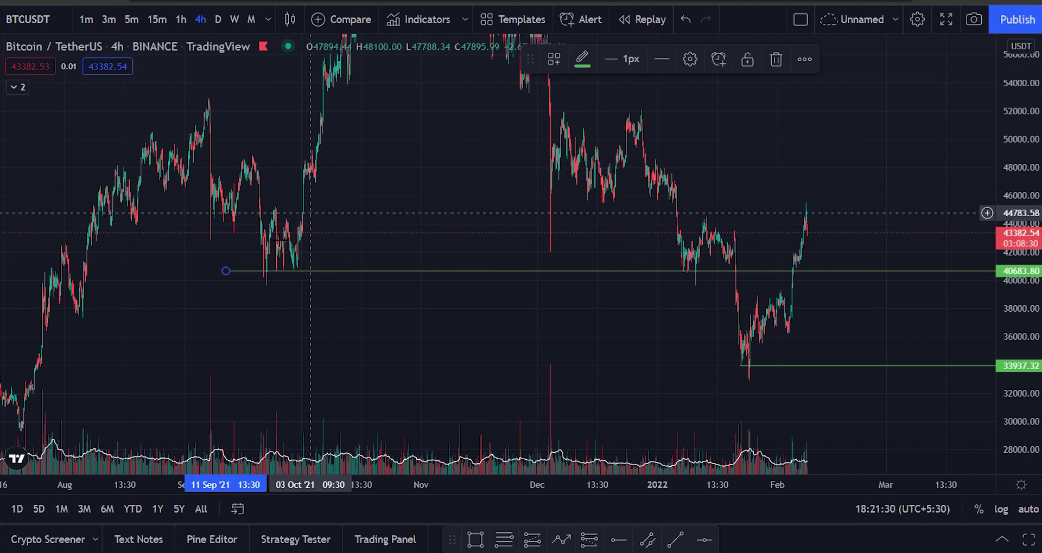
drag(363, 306, 251, 312)
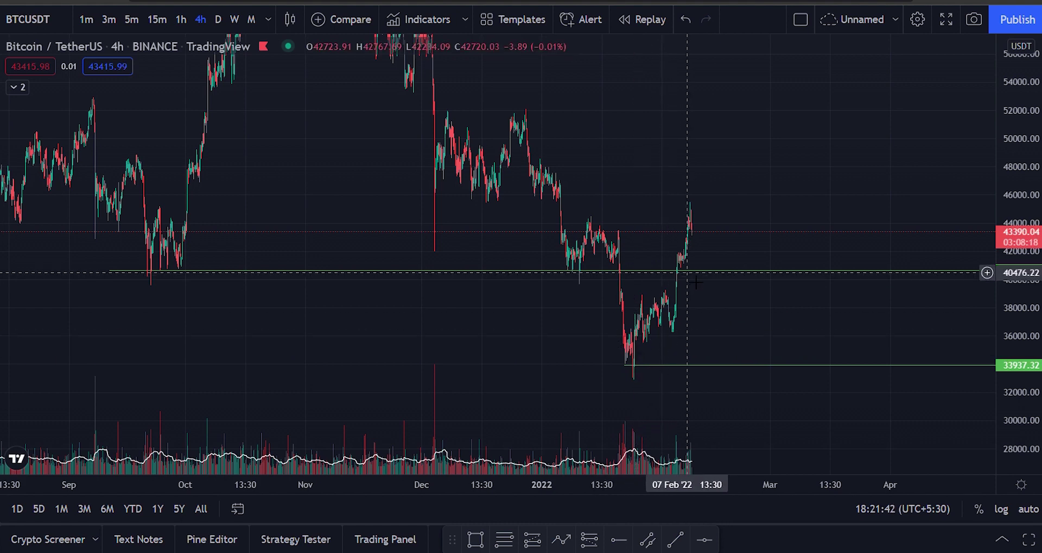
scroll(696, 282, up, 5)
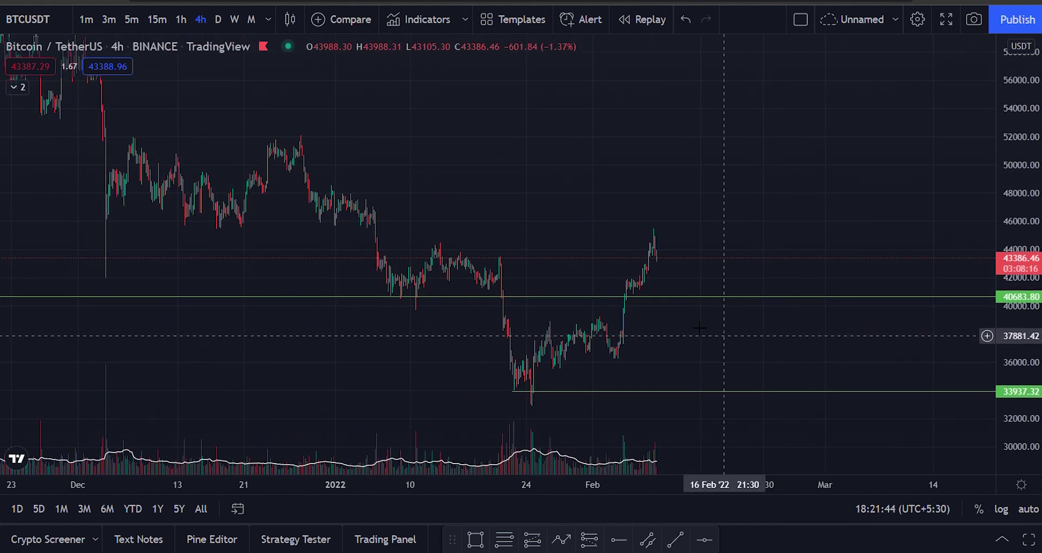
scroll(718, 340, up, 5)
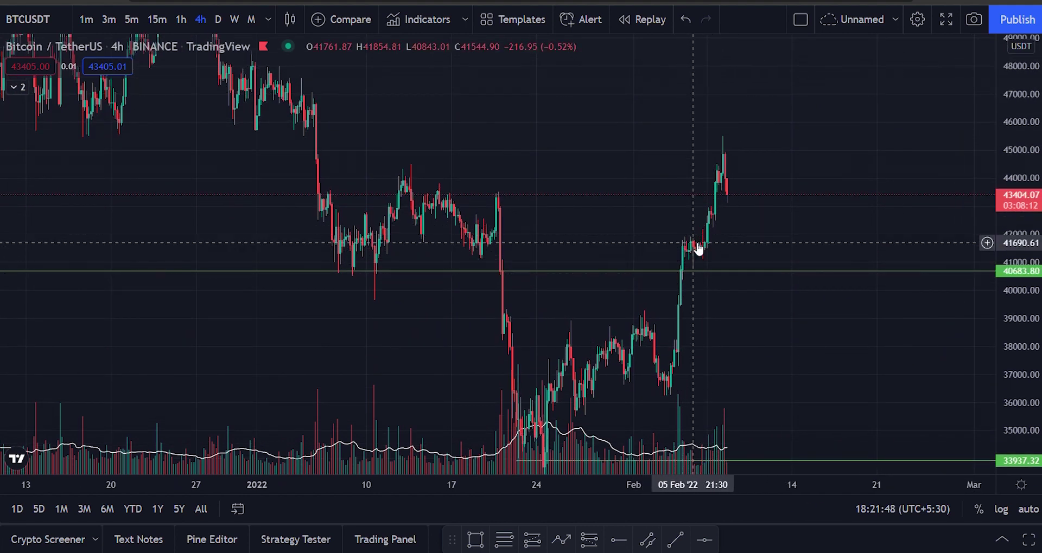
scroll(784, 282, down, 5)
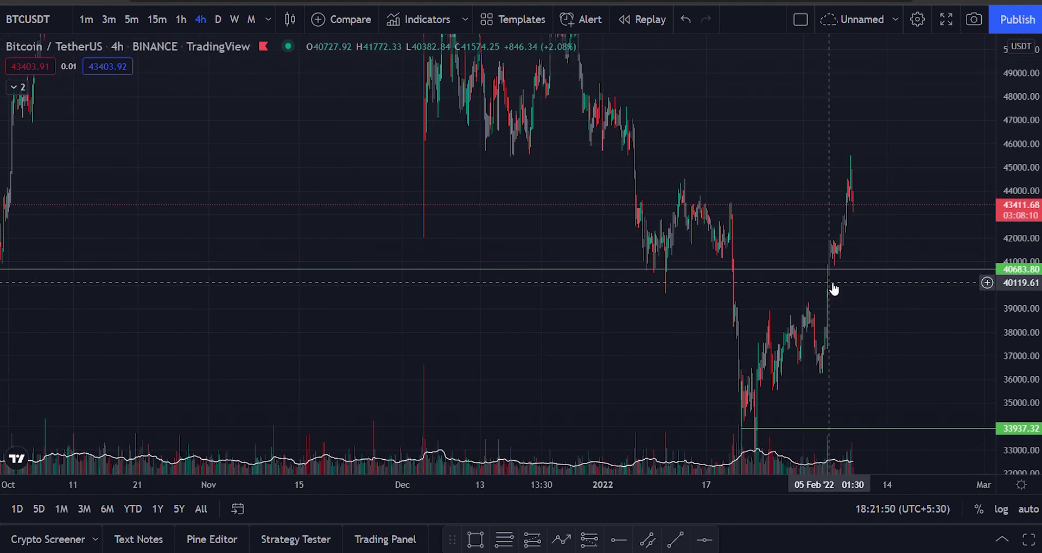
drag(1009, 292, 1007, 331)
drag(941, 320, 858, 320)
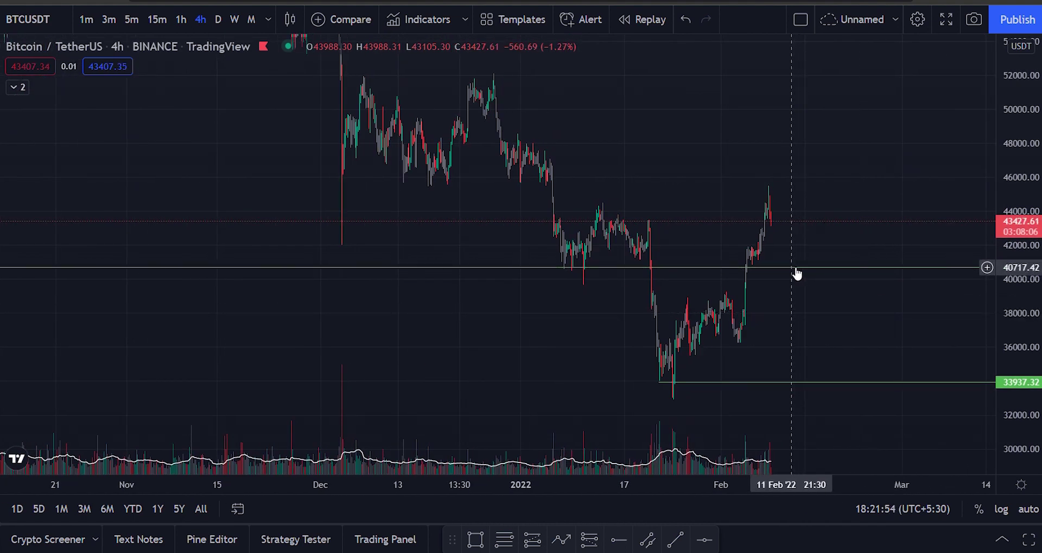
drag(807, 308, 688, 308)
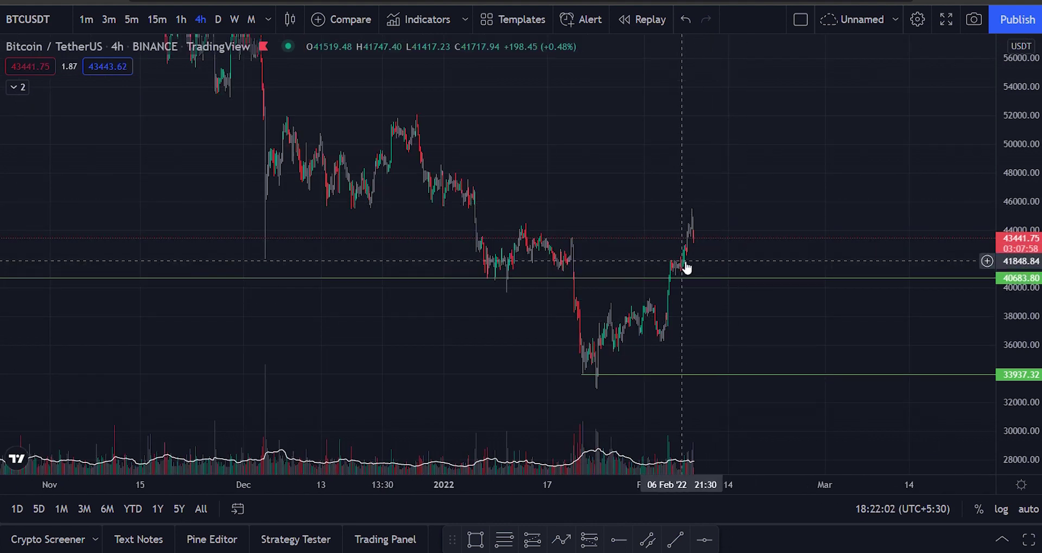
- Add a horizontal ray at the 14 Dec low (45572.60) starting in late November
click(619, 541)
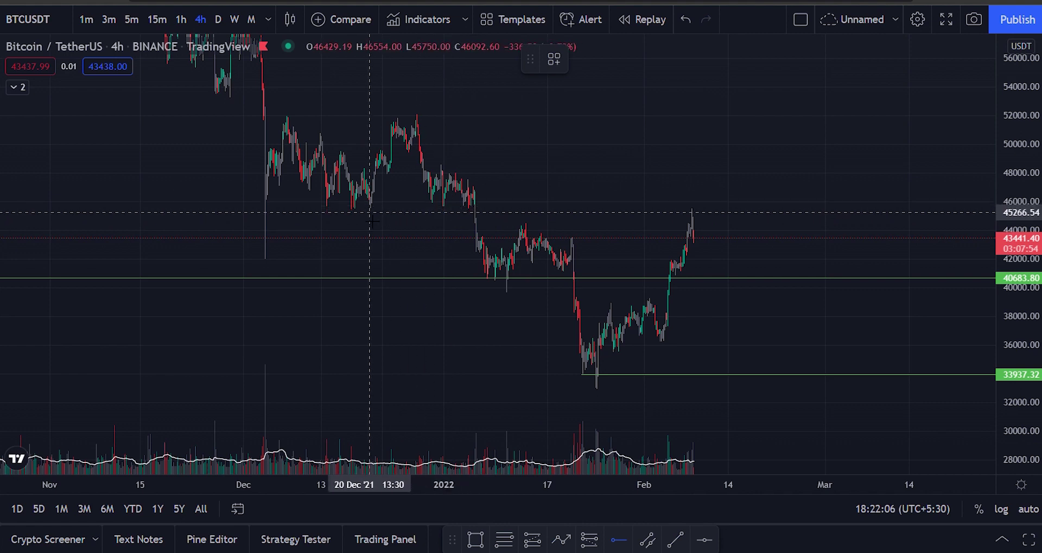
click(337, 217)
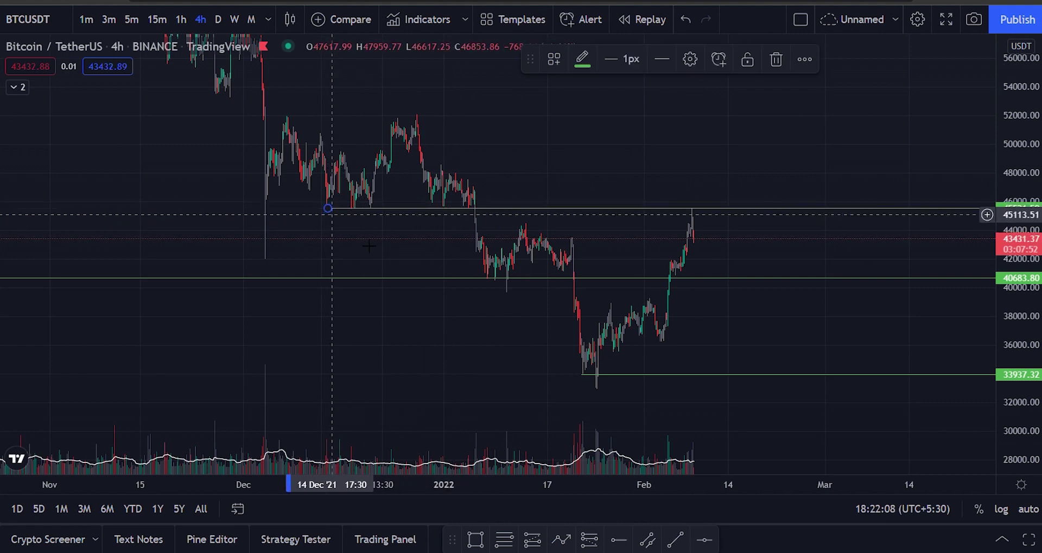
scroll(637, 181, down, 5)
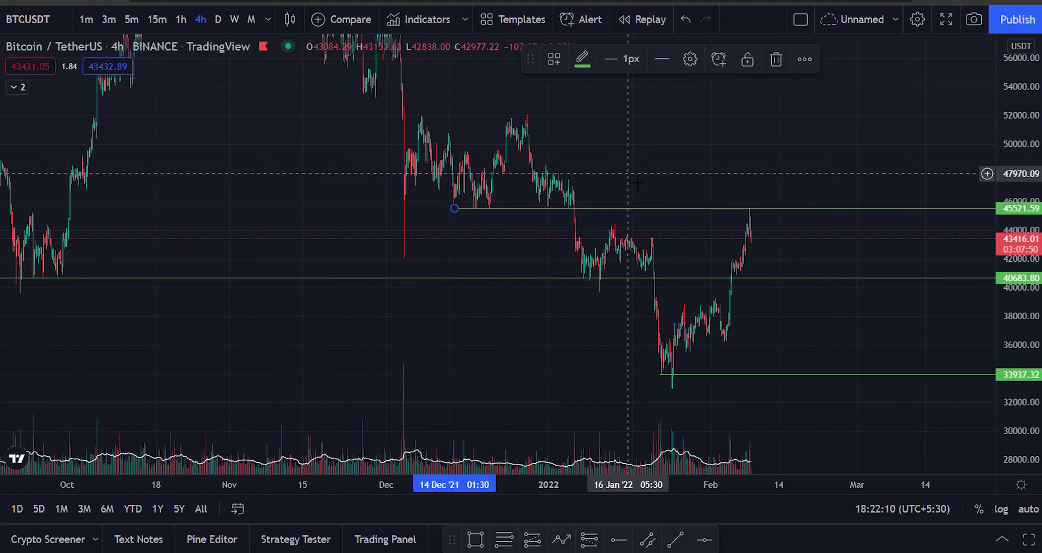
drag(556, 209, 468, 208)
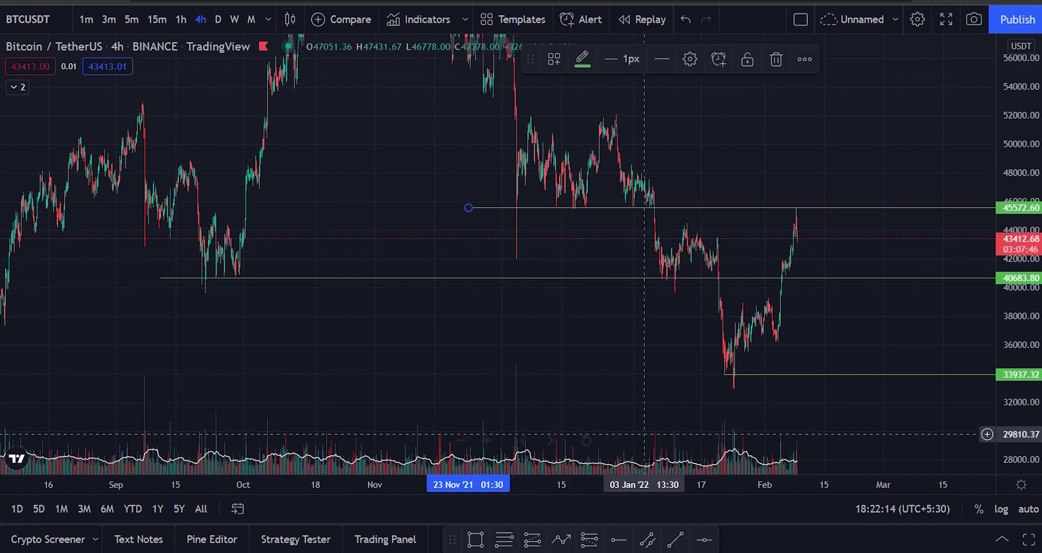
- Draw a test rectangle over the early December highs, then delete it
click(475, 539)
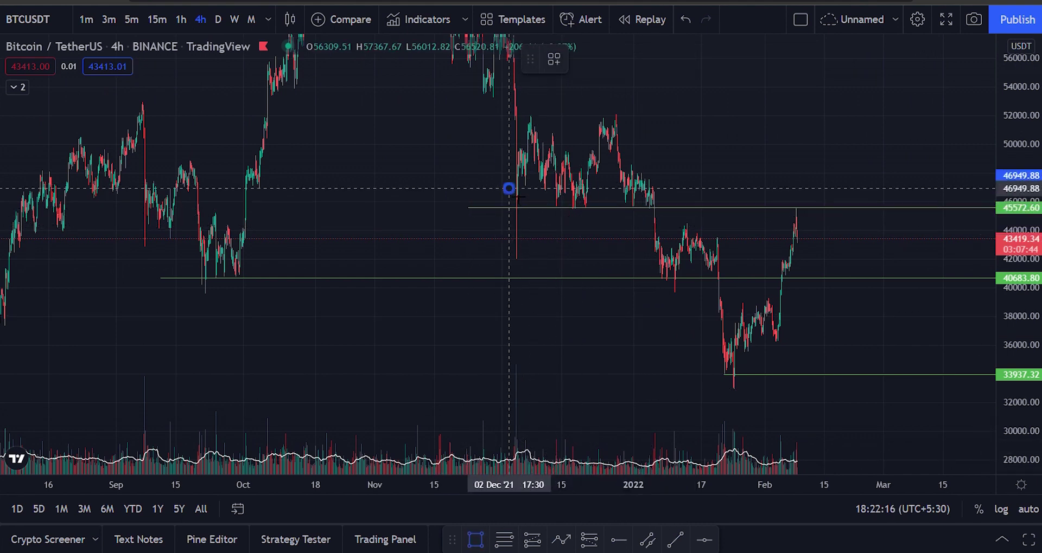
click(509, 188)
click(673, 215)
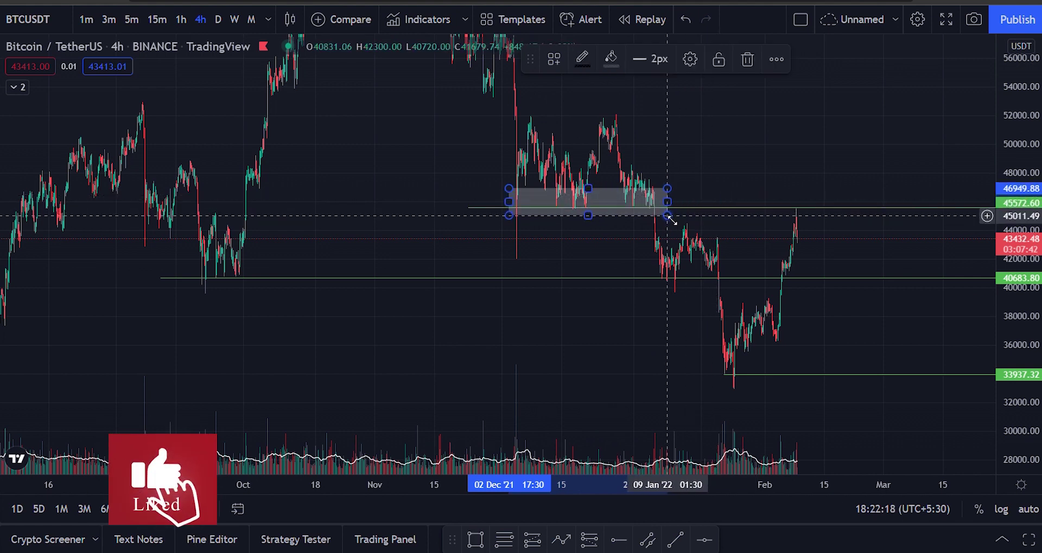
click(747, 62)
scroll(791, 116, right, 5)
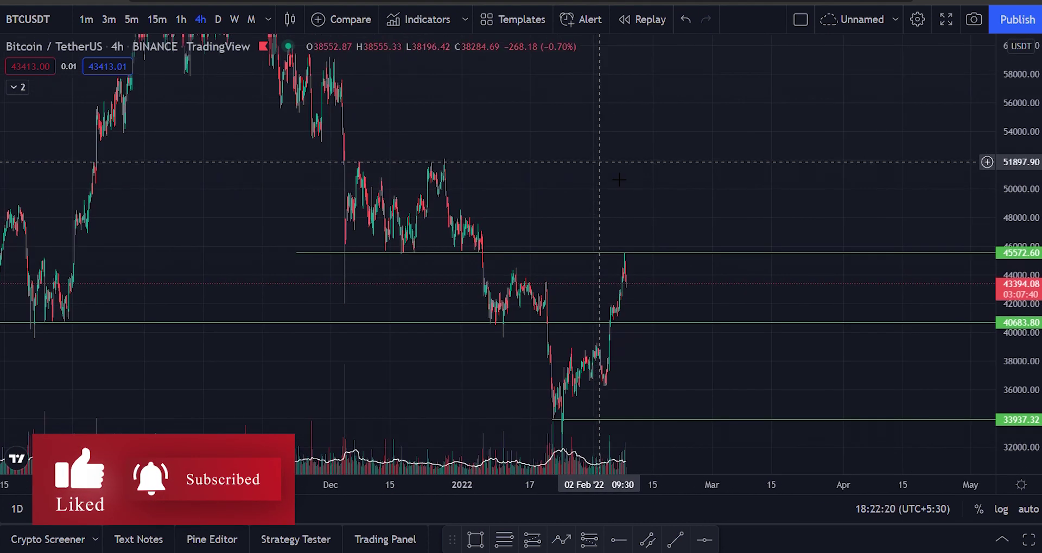
- Zoom in around the levels and place a horizontal line at the latest candle high, 45572.60
scroll(769, 304, up, 2)
scroll(770, 242, left, 2)
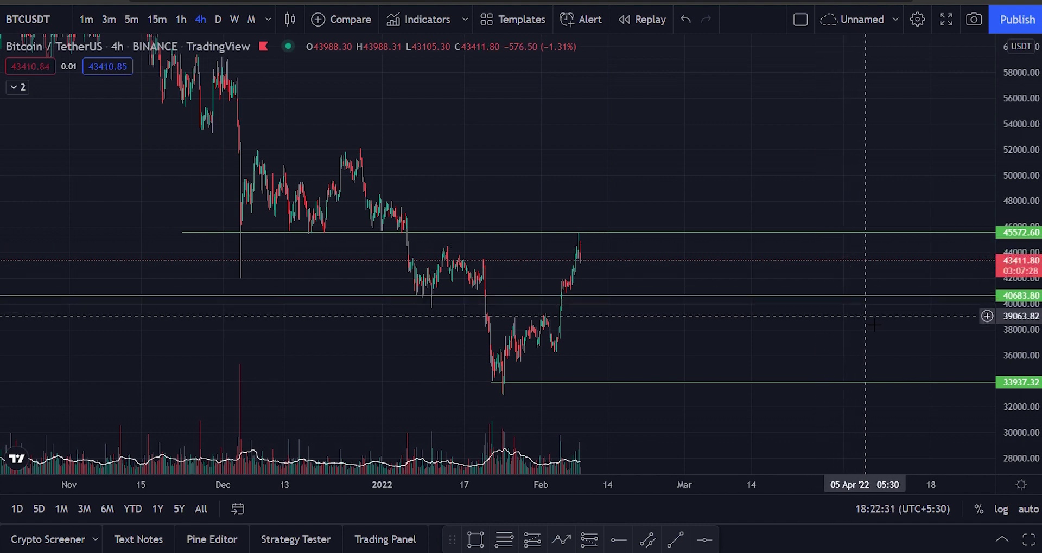
scroll(719, 162, up, 5)
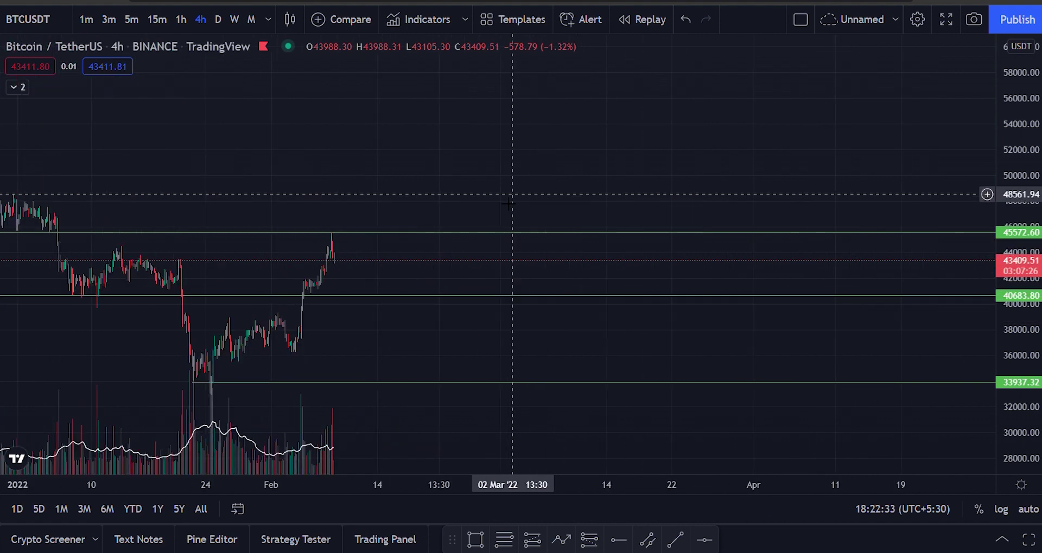
scroll(719, 162, up, 5)
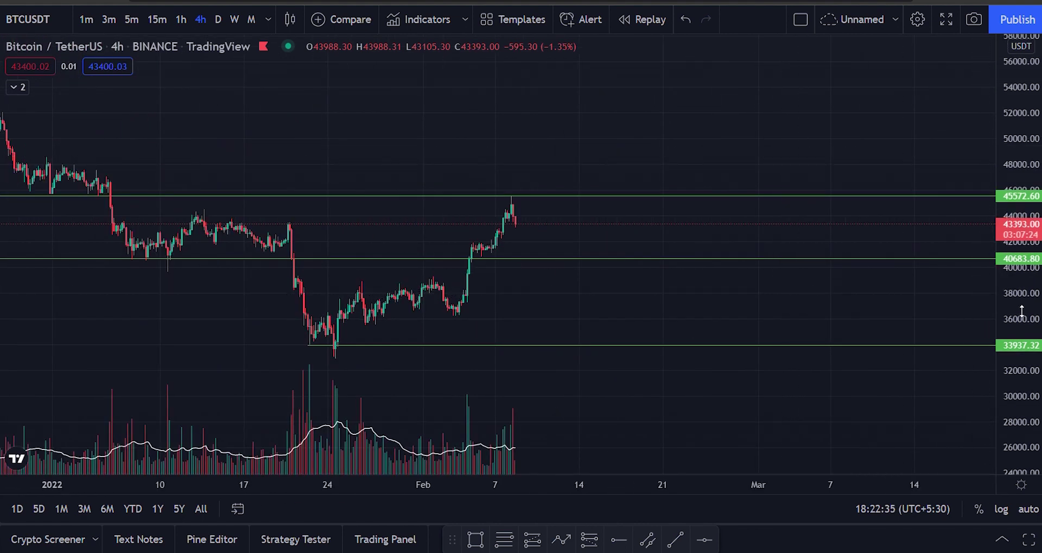
drag(1024, 233, 1023, 195)
scroll(770, 206, up, 3)
scroll(565, 211, left, 3)
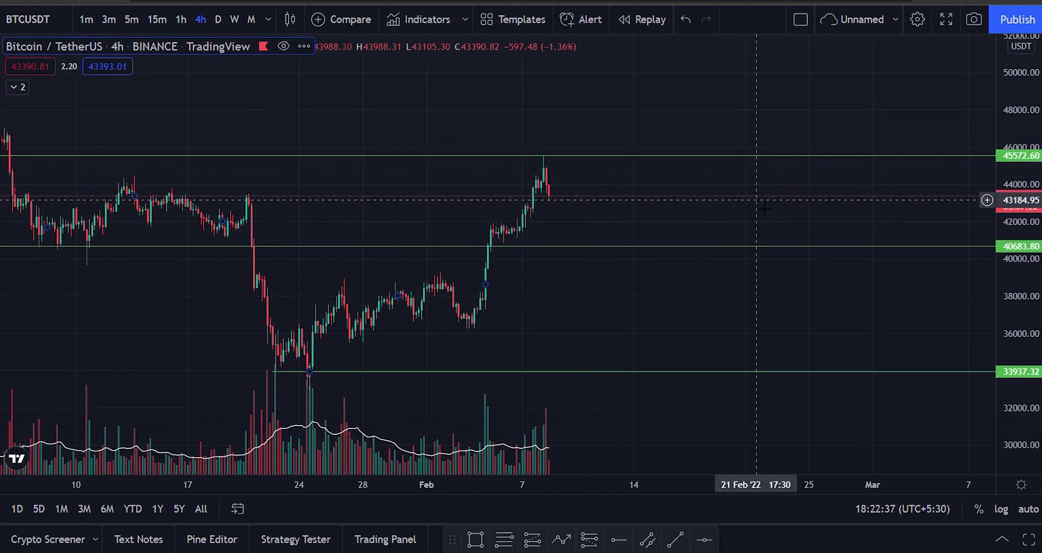
scroll(754, 200, up, 3)
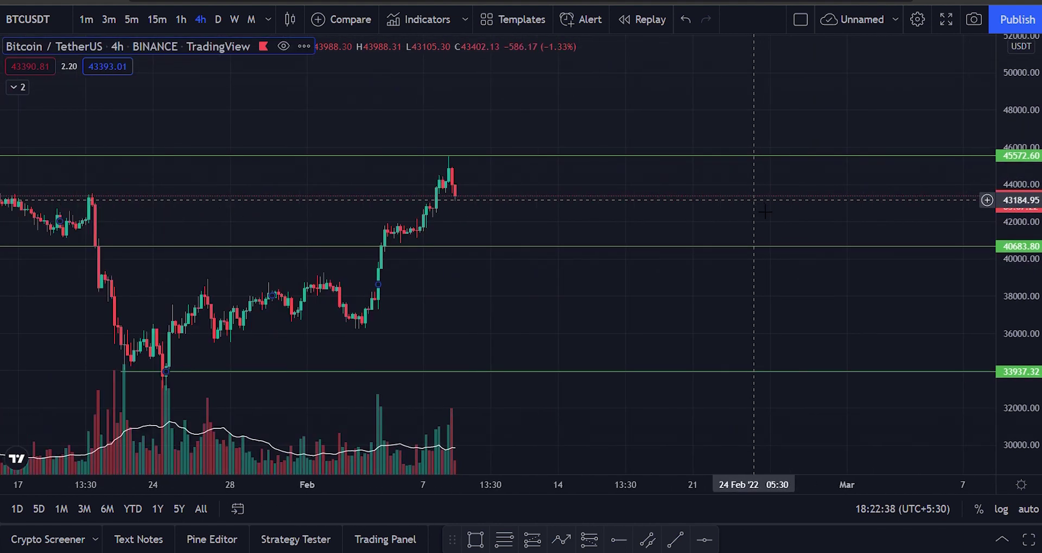
click(458, 157)
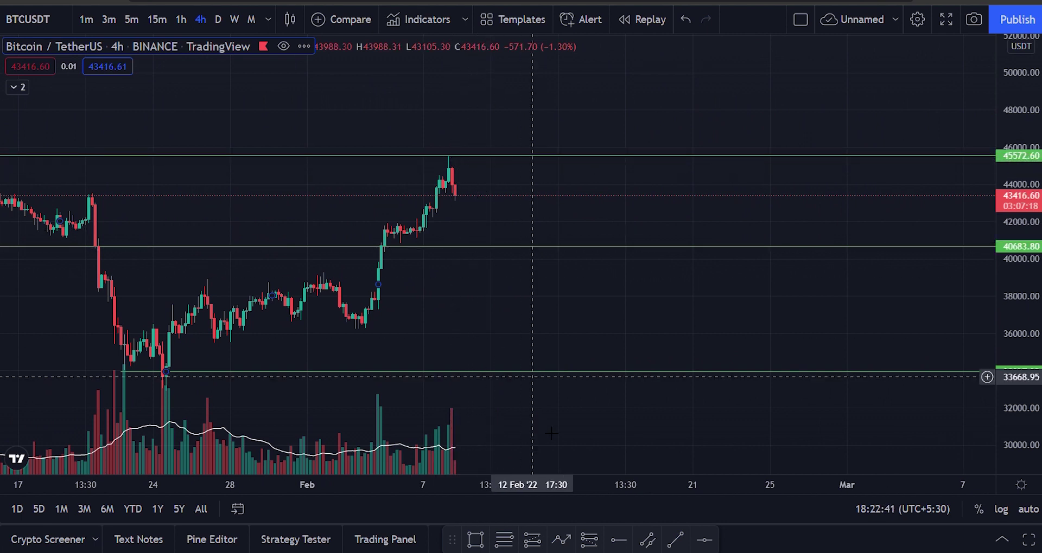
drag(698, 214, 702, 244)
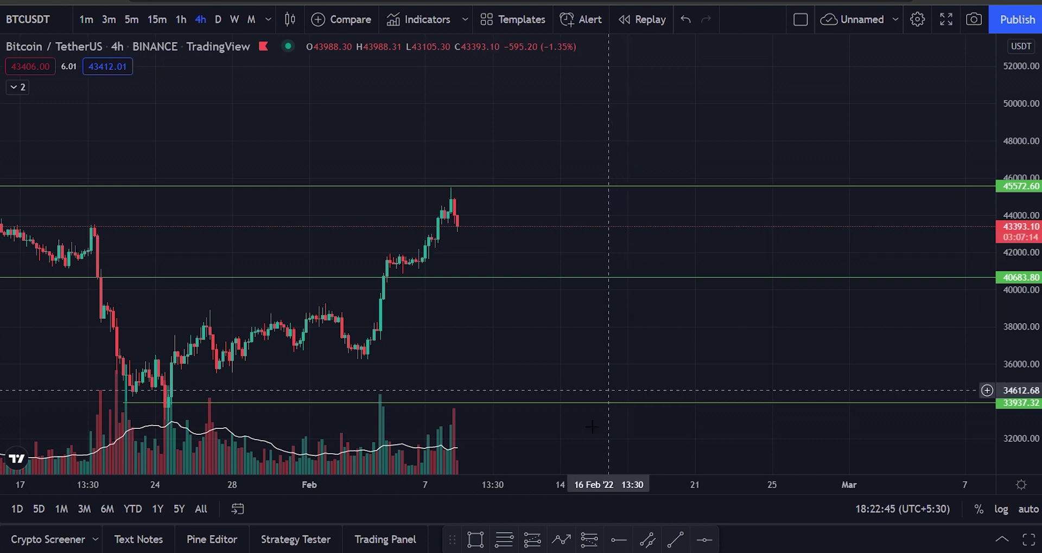
- Sketch a zigzag path from the early-February breakout via 40683.80 to a tip near 48300
click(562, 539)
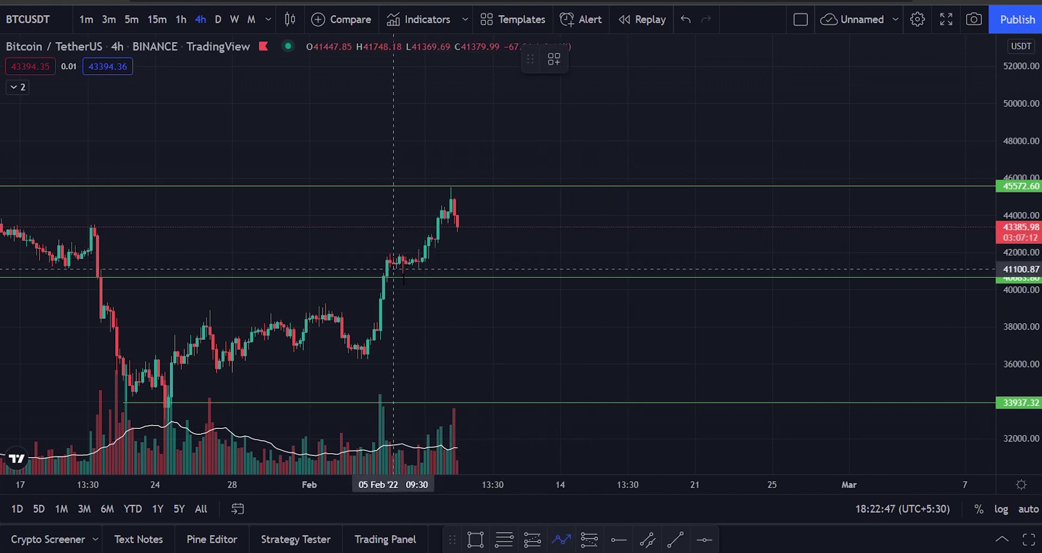
click(394, 269)
click(454, 198)
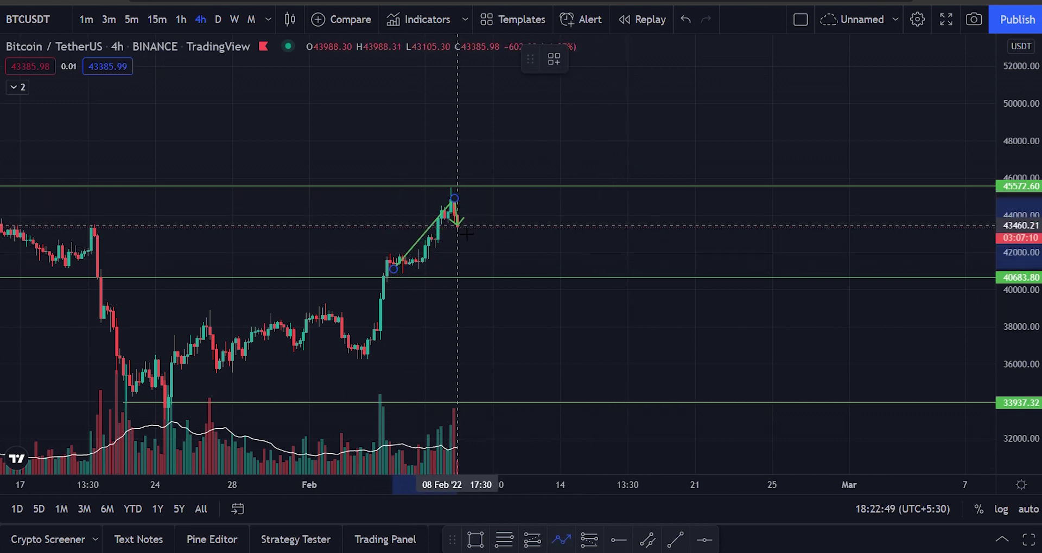
click(480, 279)
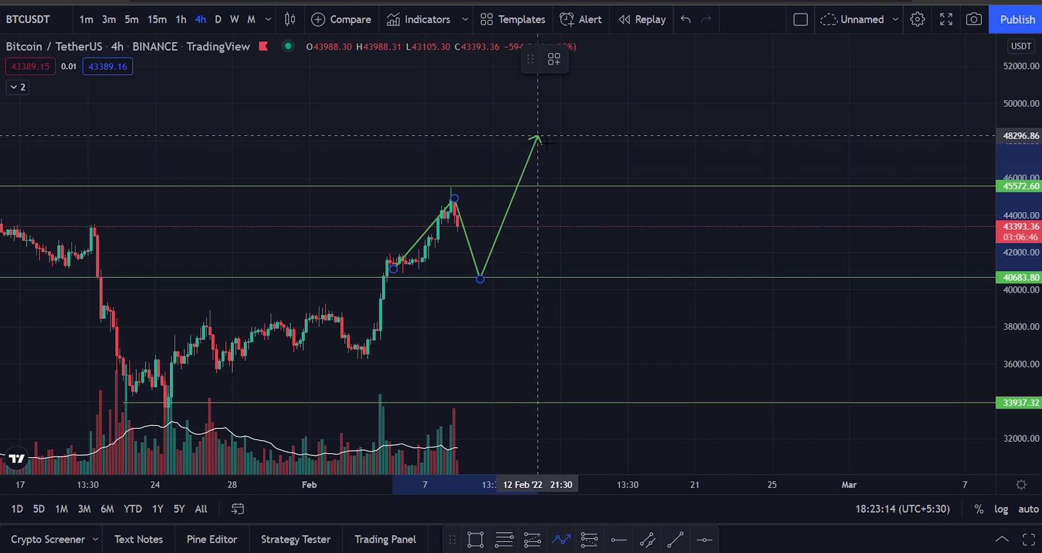
click(541, 124)
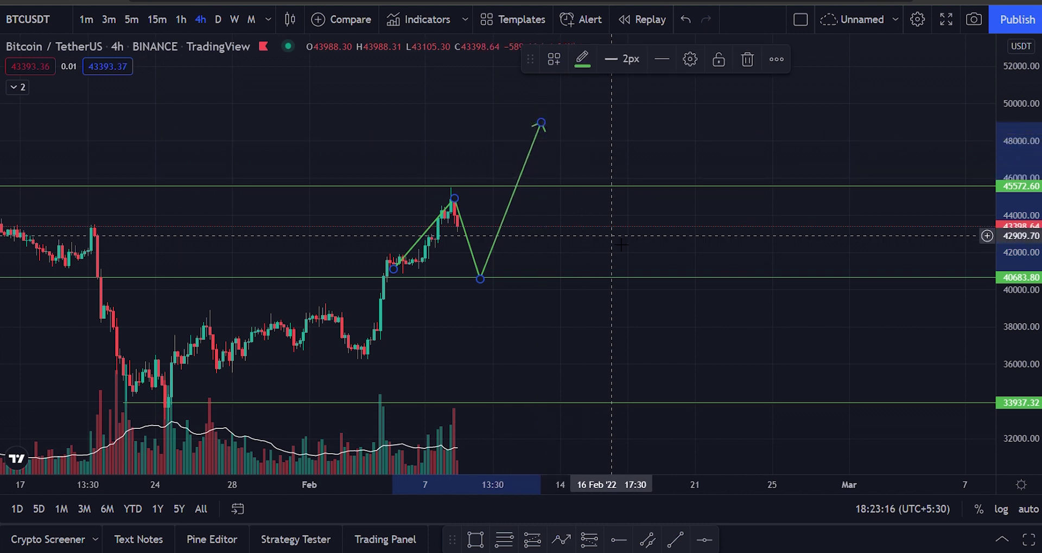
drag(623, 236, 634, 236)
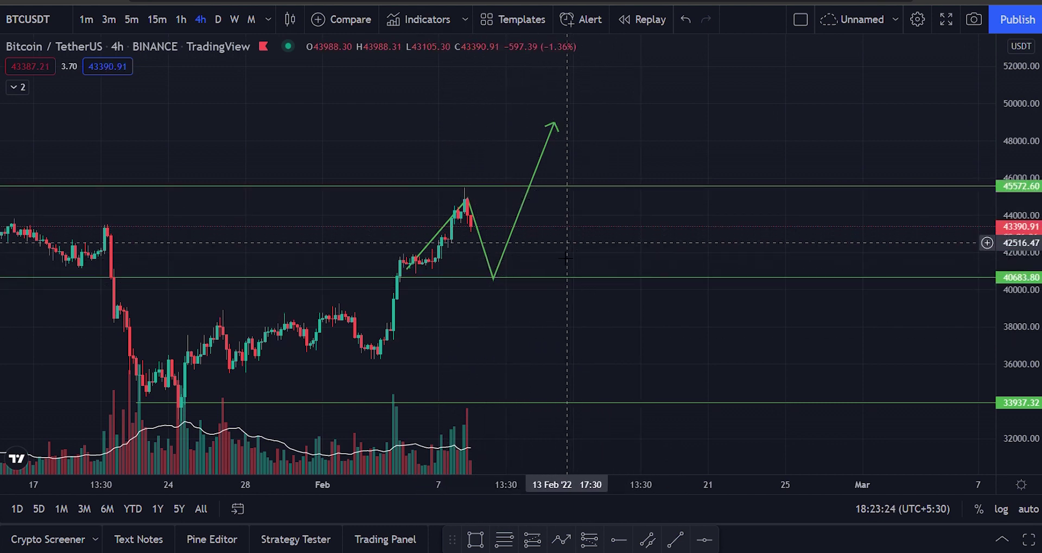
- Zoom out and compress the price scale to show the November–December highs
scroll(581, 149, down, 5)
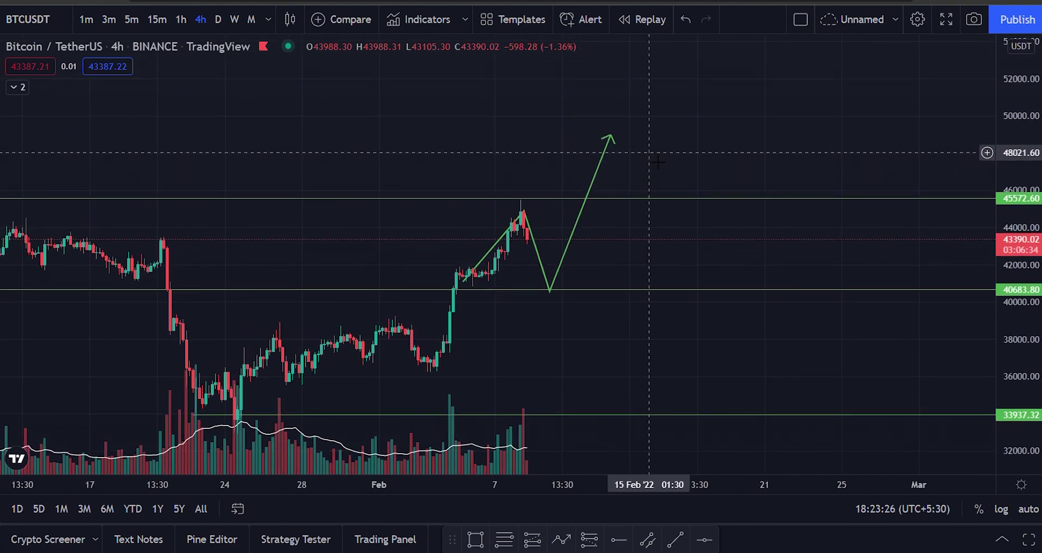
drag(991, 182, 990, 336)
drag(894, 153, 778, 200)
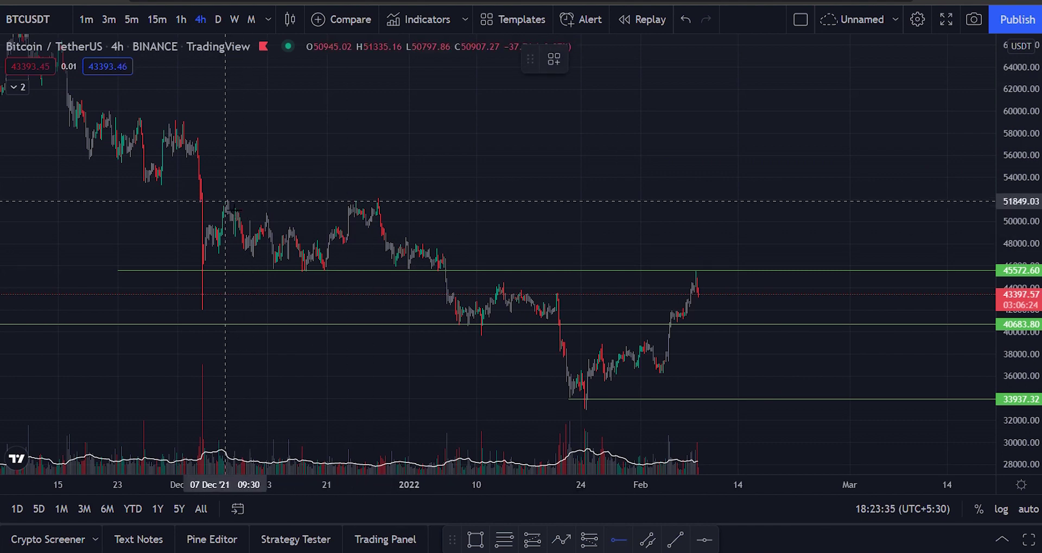
- Add a ray at the 07 Dec high (52047.94) and a zigzag path via 45572.60 up to it
click(225, 201)
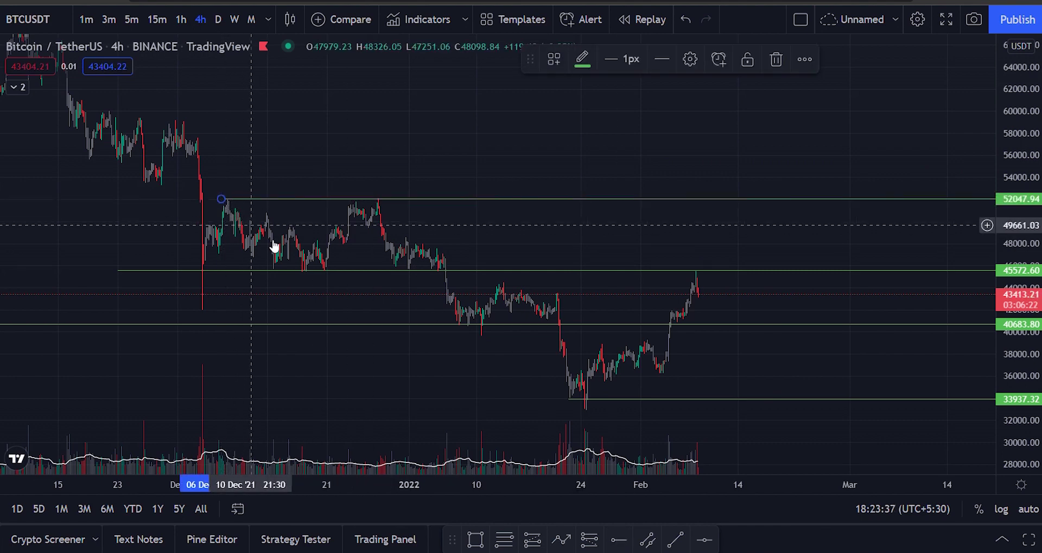
drag(690, 405, 625, 418)
click(561, 539)
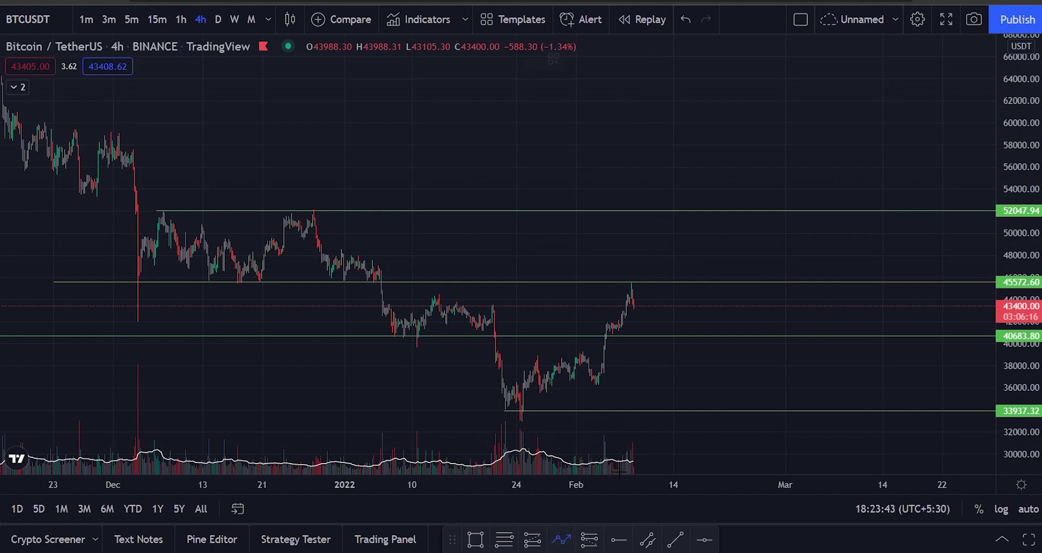
click(632, 292)
click(651, 335)
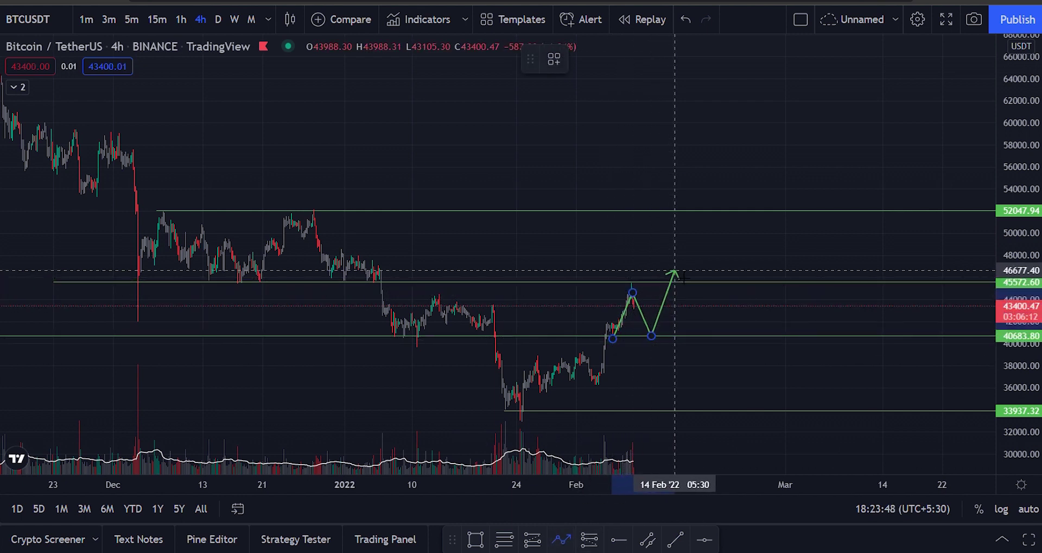
click(681, 249)
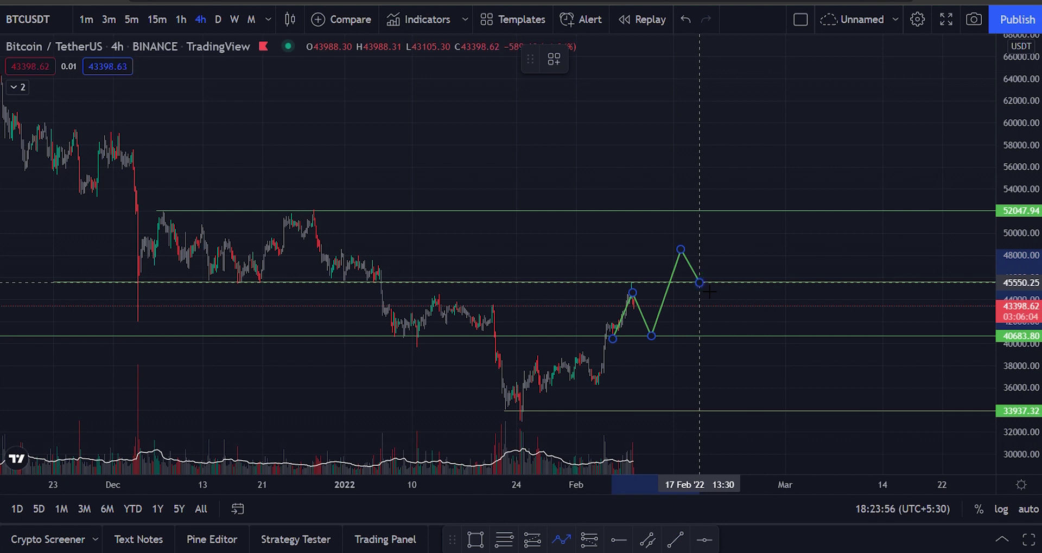
click(699, 283)
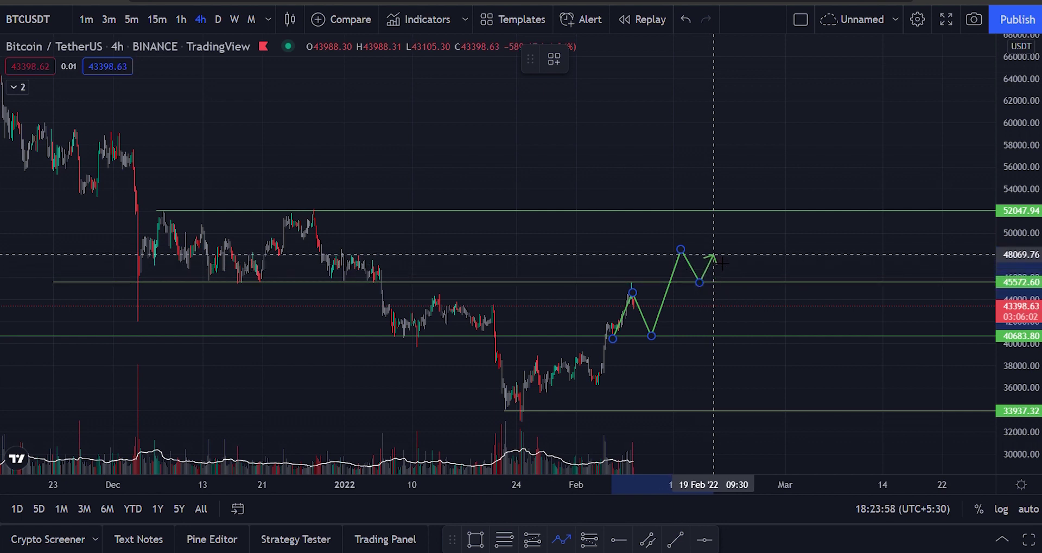
double_click(721, 211)
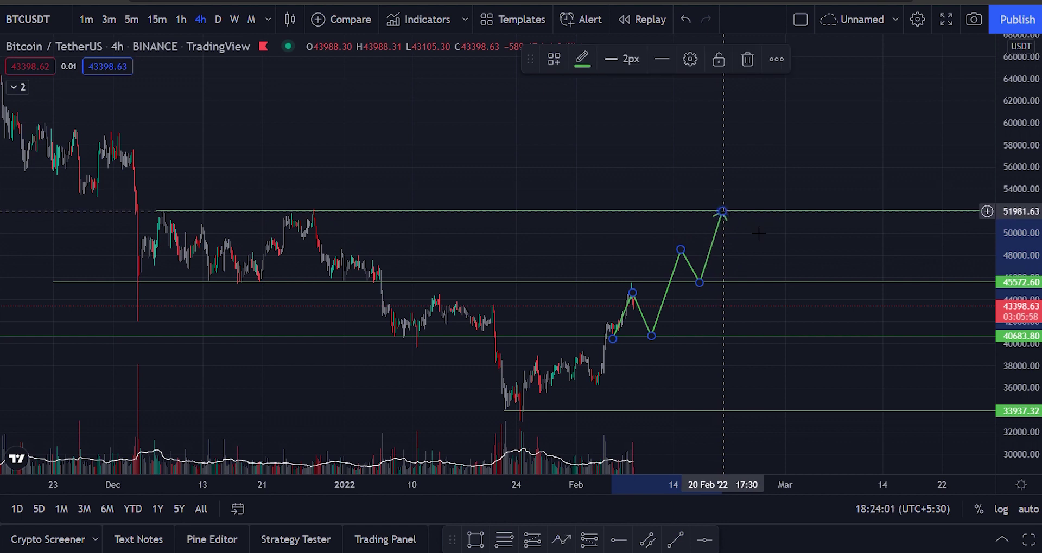
key(Escape)
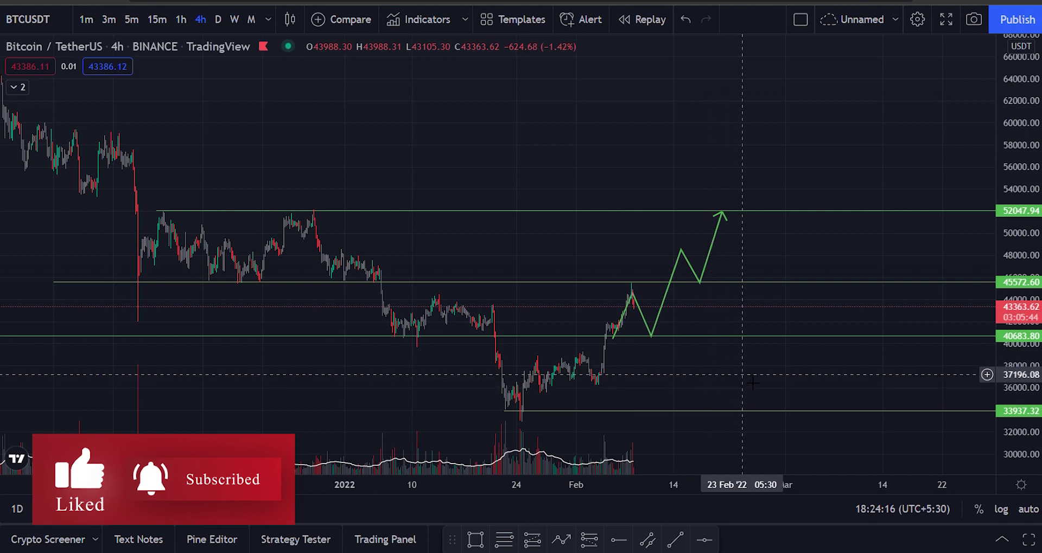
click(655, 541)
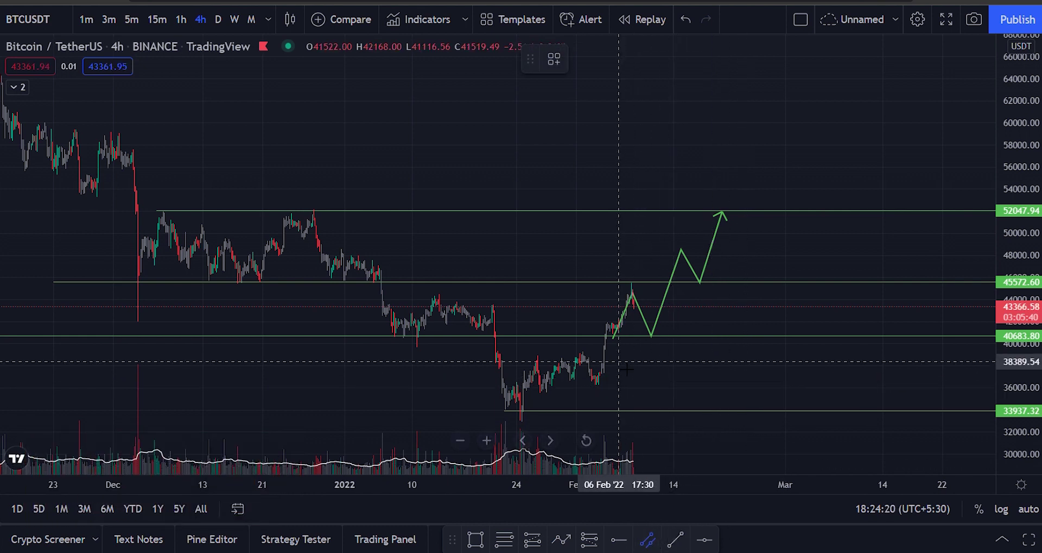
click(596, 388)
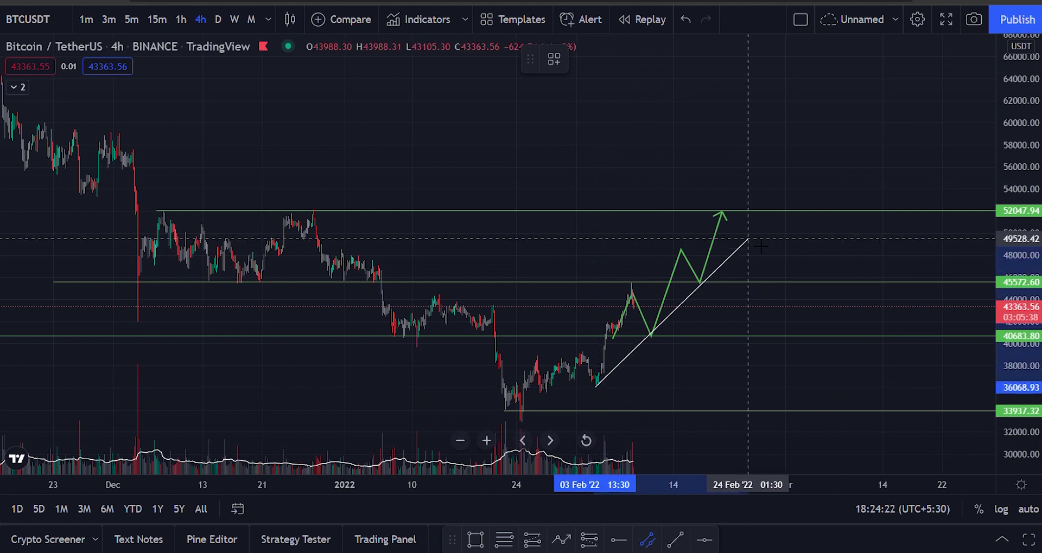
click(823, 182)
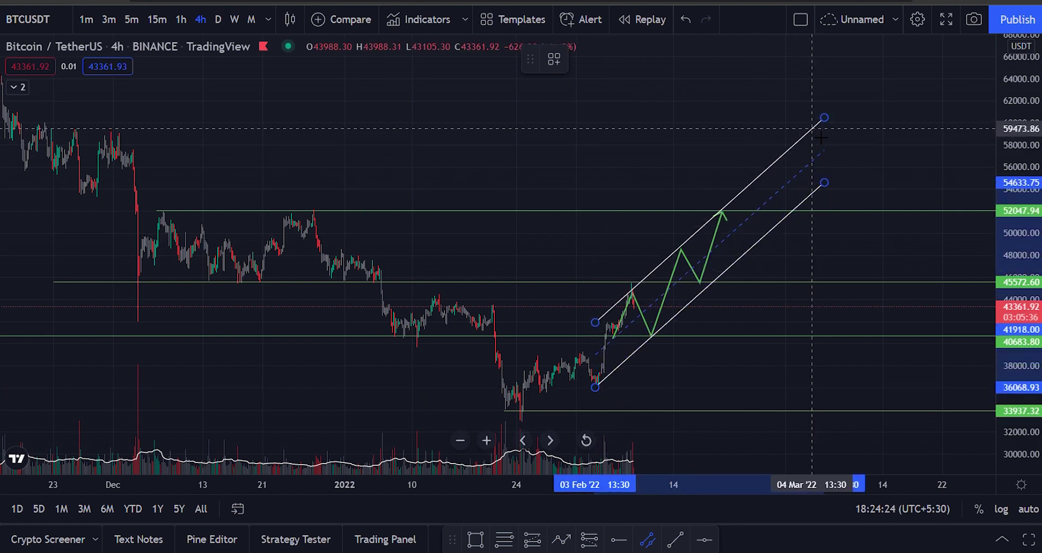
click(821, 138)
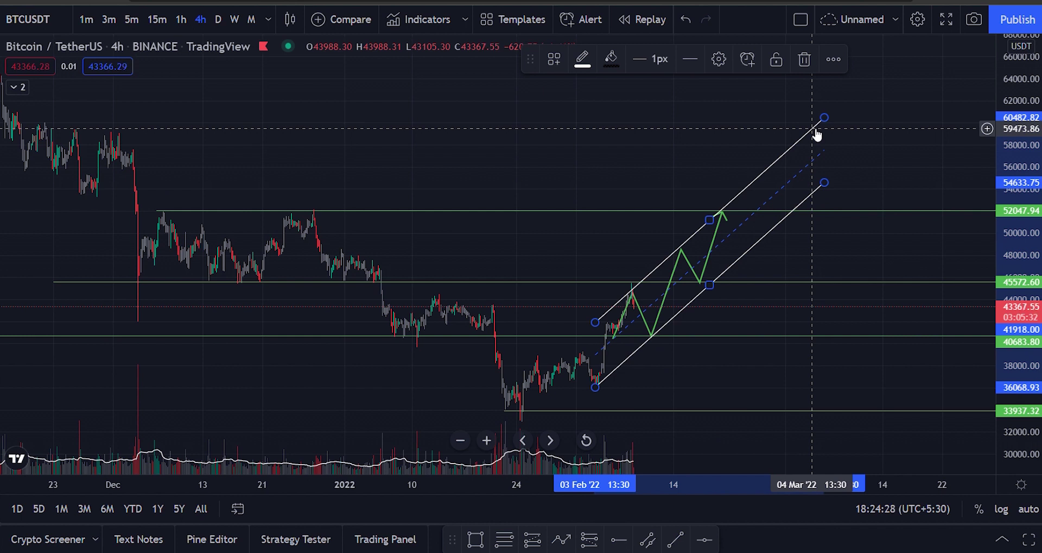
key(Delete)
click(561, 540)
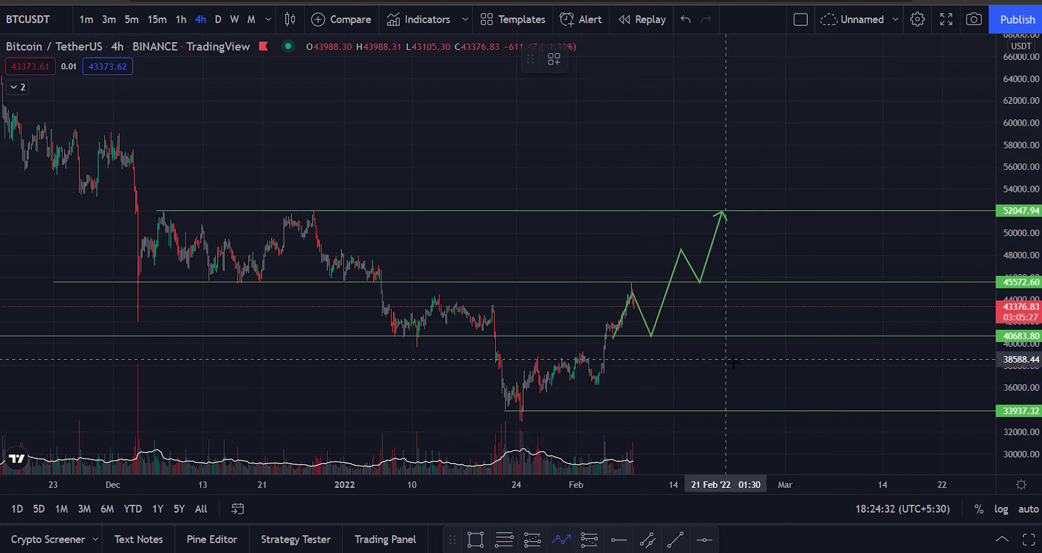
click(723, 336)
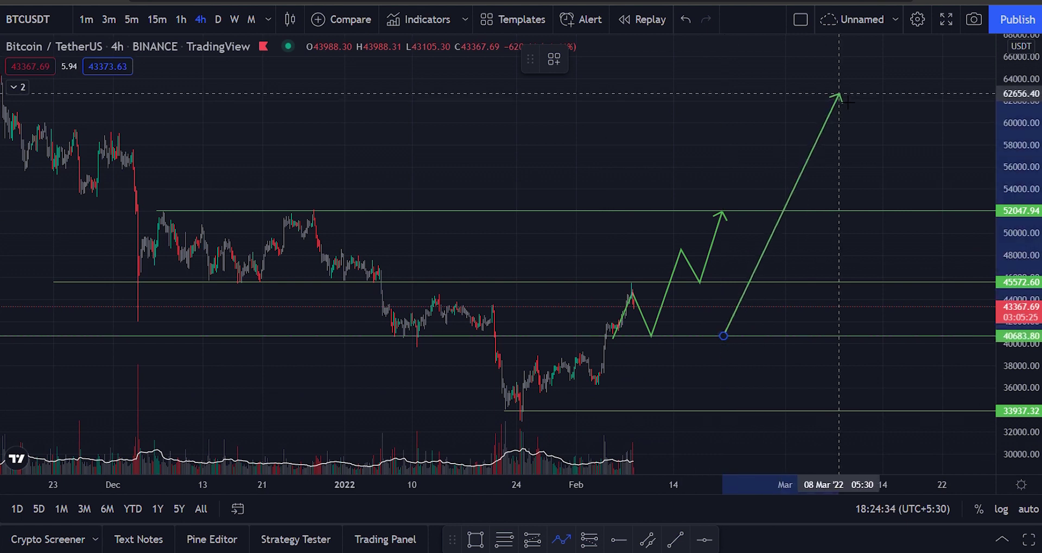
click(839, 93)
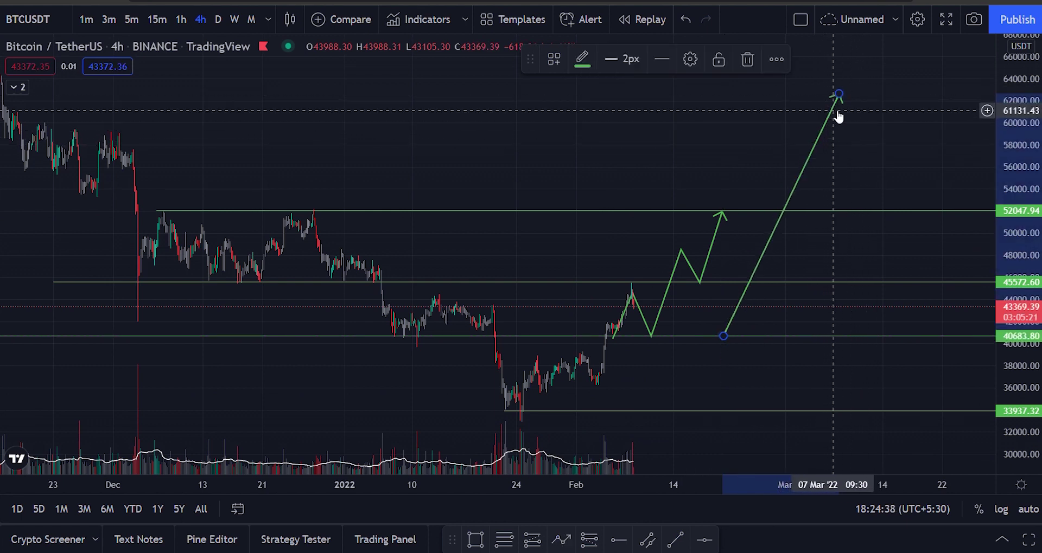
drag(838, 116, 885, 144)
key(Delete)
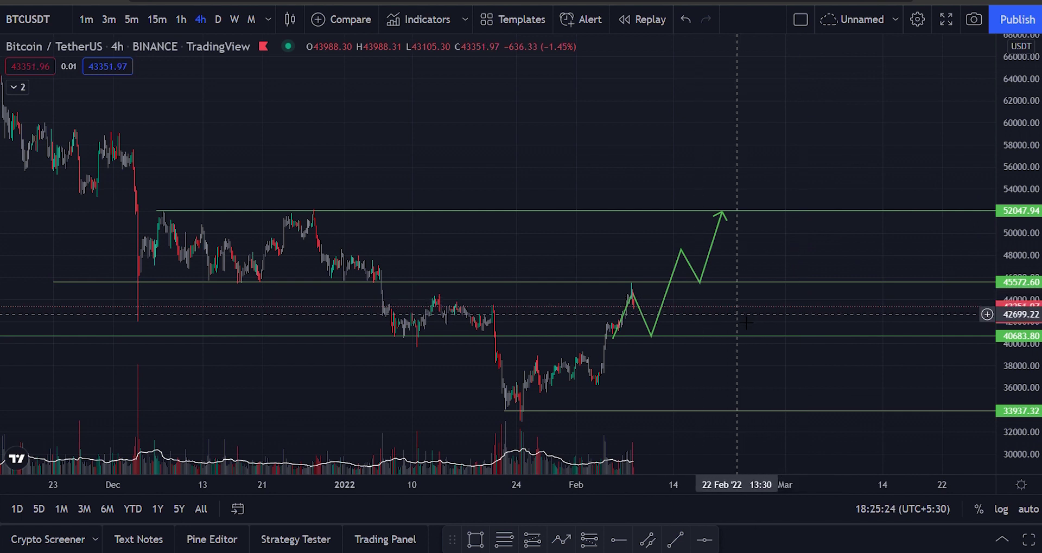
click(707, 309)
click(670, 298)
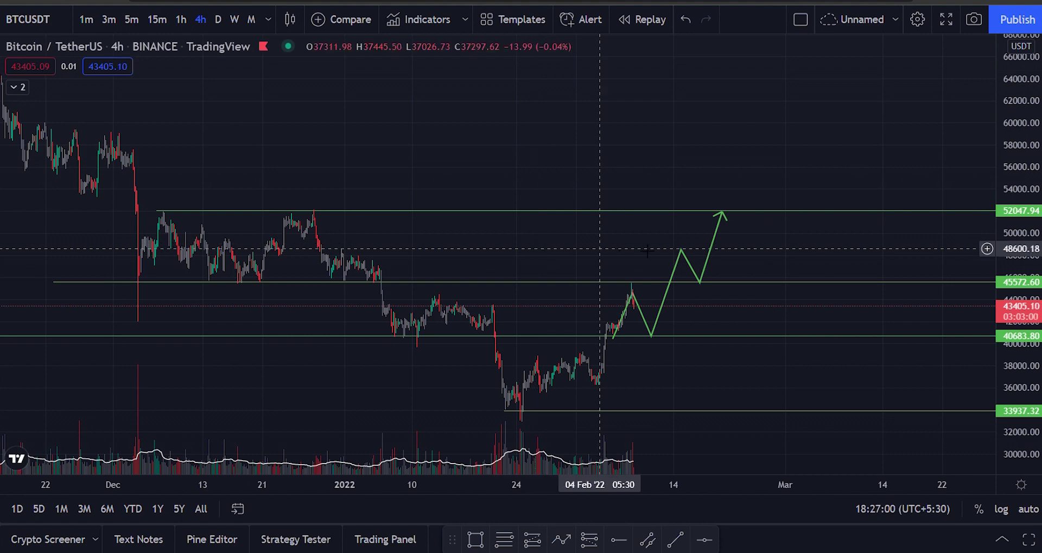
drag(662, 160, 672, 168)
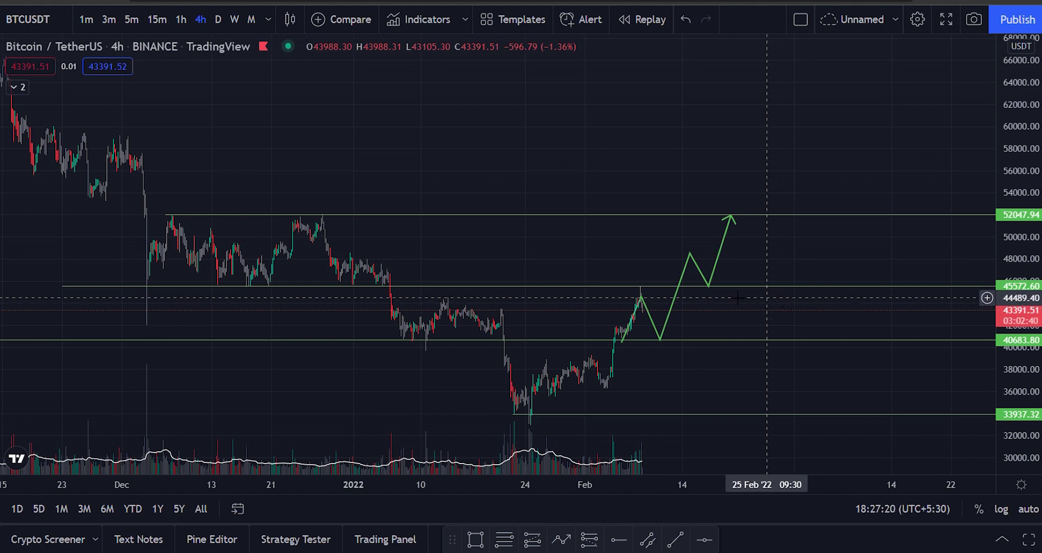
drag(657, 250, 679, 247)
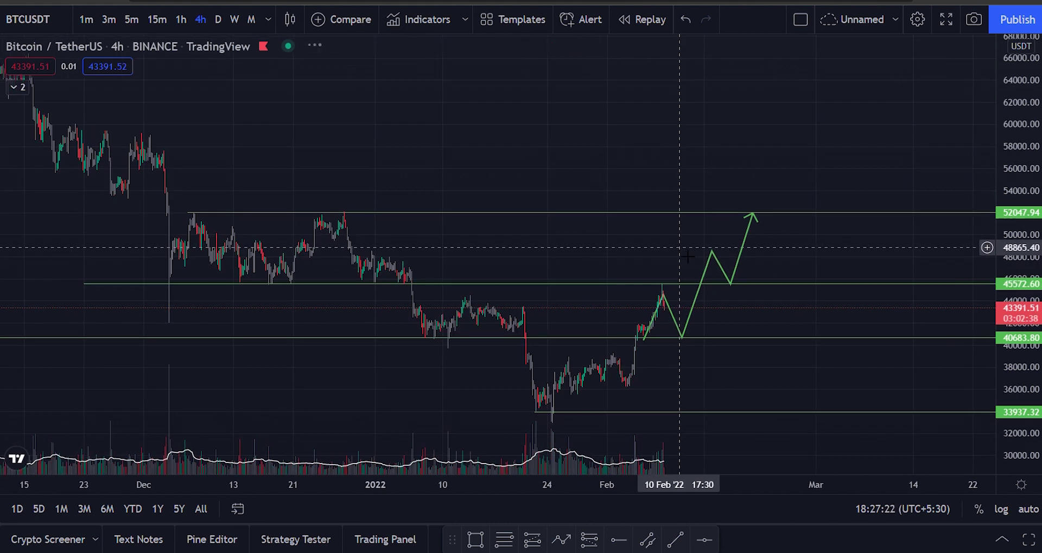